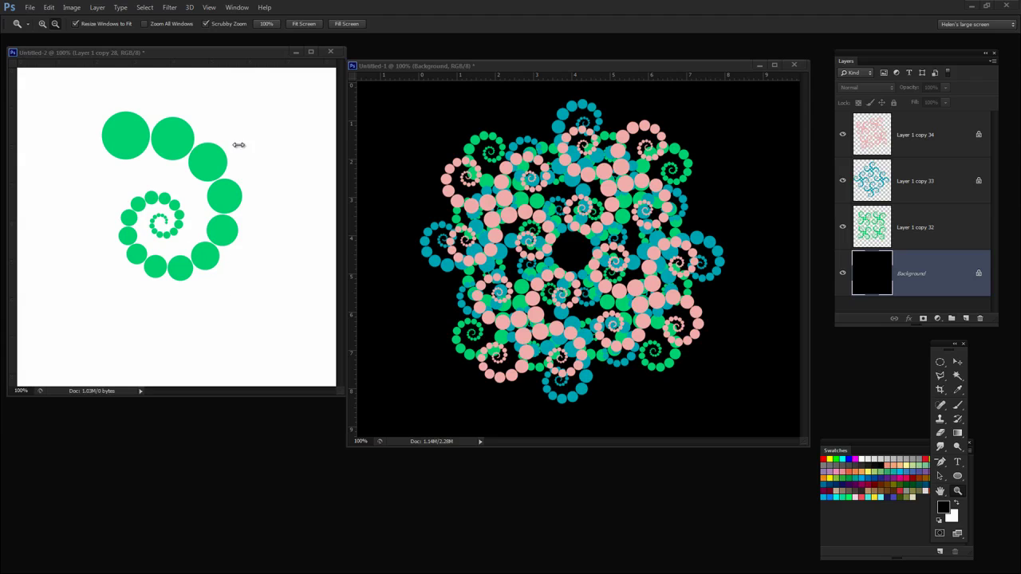
Minimize the Untitled-2 green spiral and Untitled-1 ornament document windows.
left_click(295, 54)
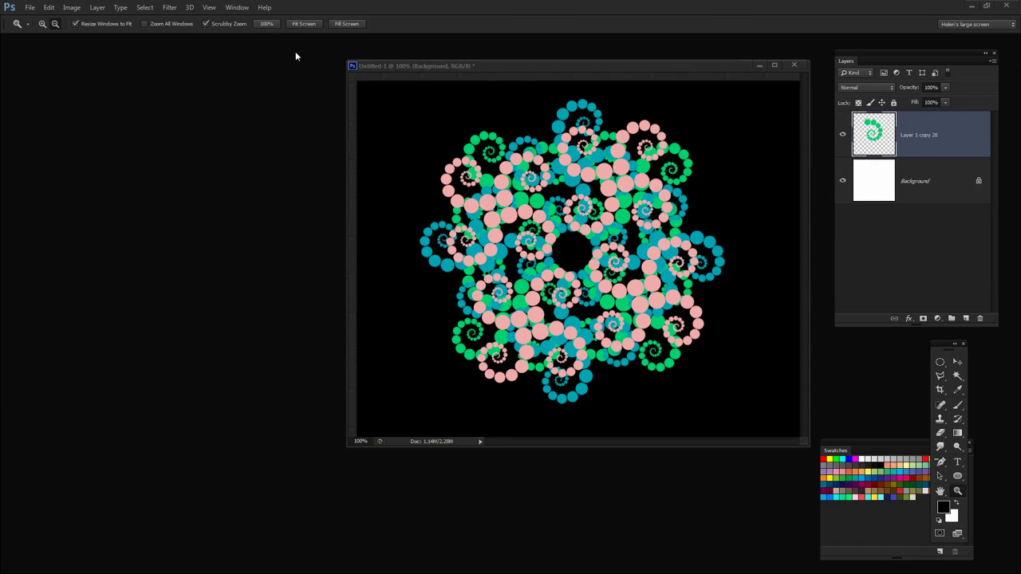
left_click(759, 65)
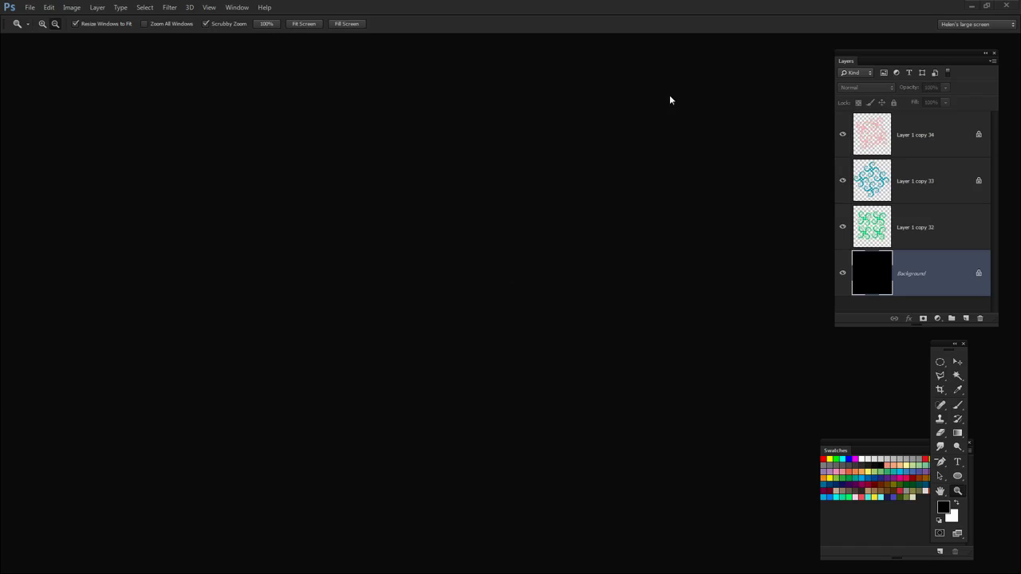
Create a new 600 × 600 px white document.
left_click(29, 10)
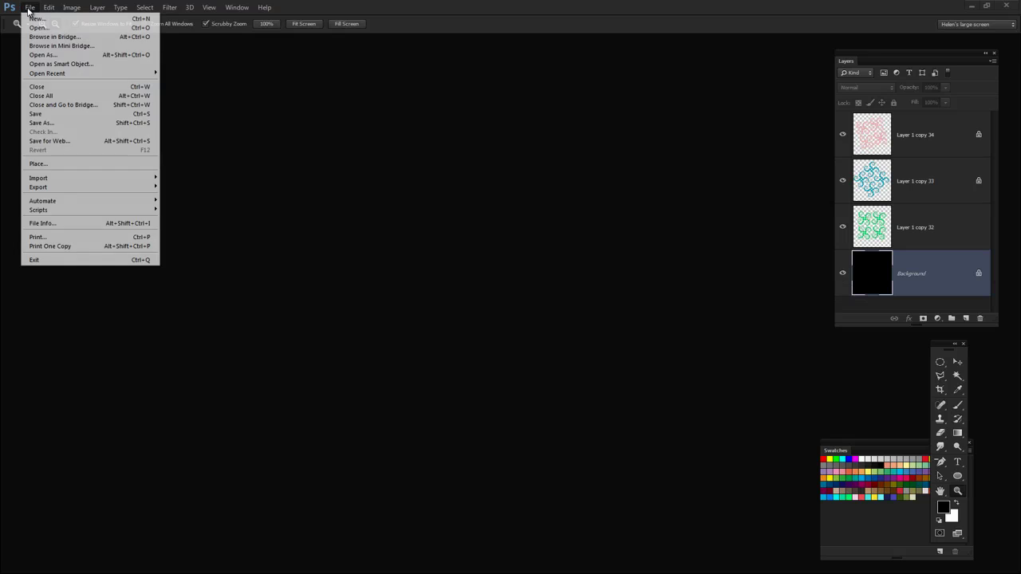
left_click(36, 19)
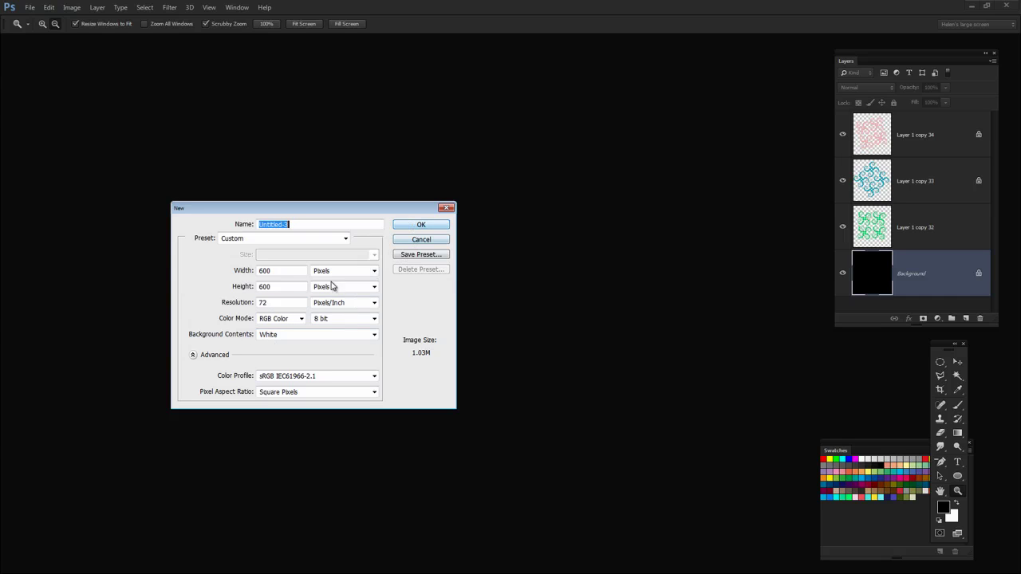
left_click(405, 228)
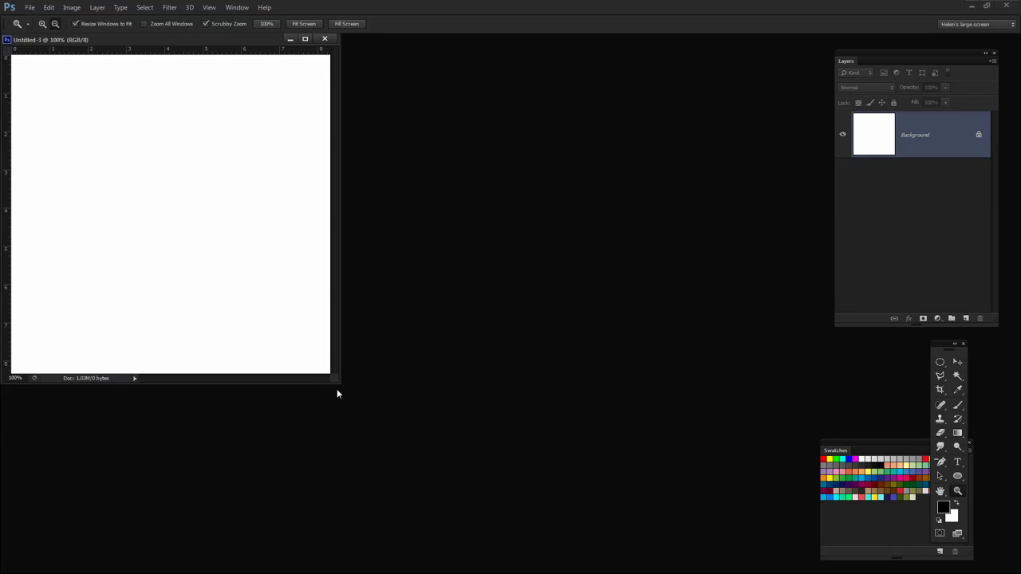
Enlarge the document window and move the Tools panel beside the canvas.
left_click_drag(332, 381, 612, 516)
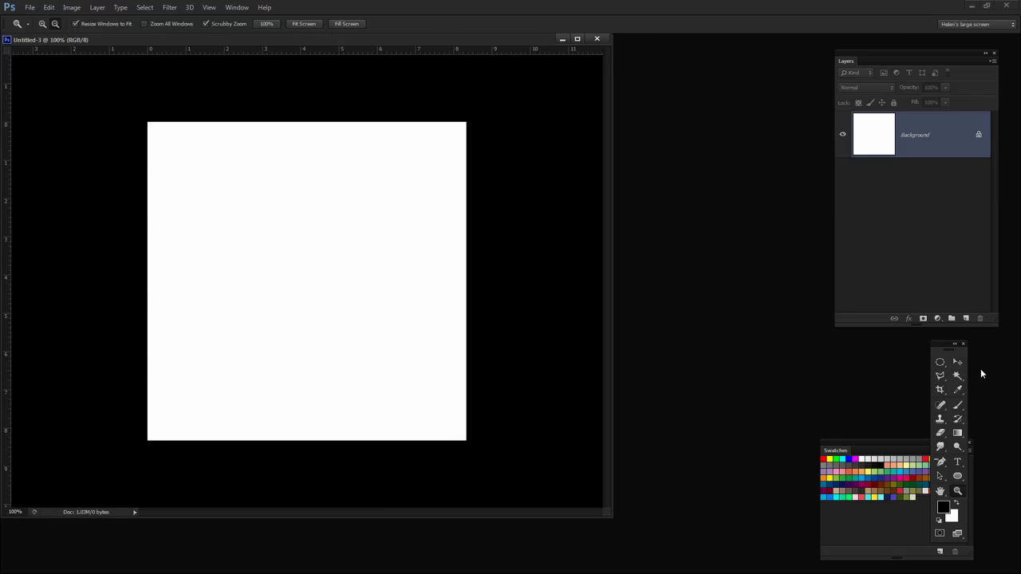
left_click_drag(936, 351, 649, 208)
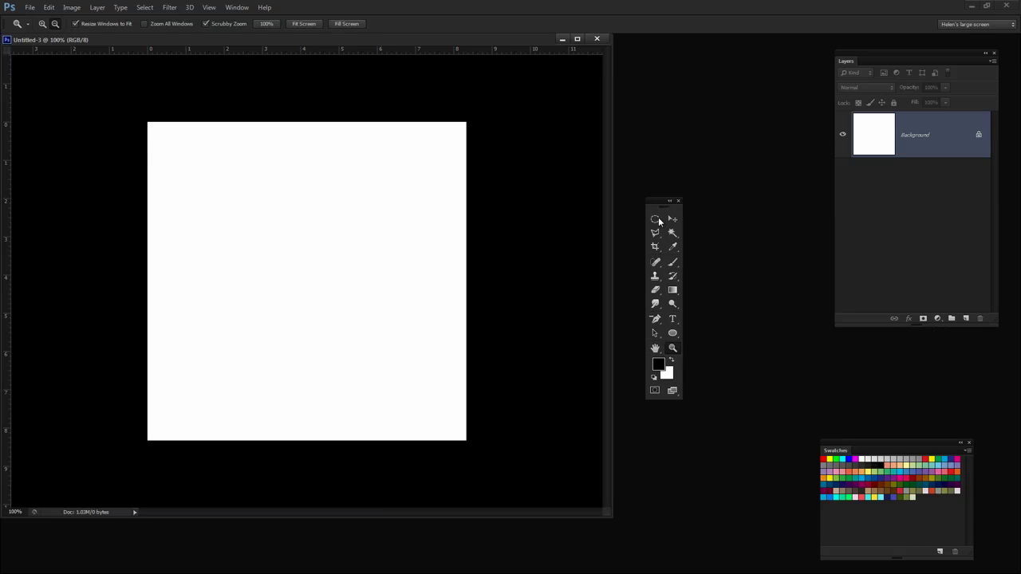
left_click(660, 224)
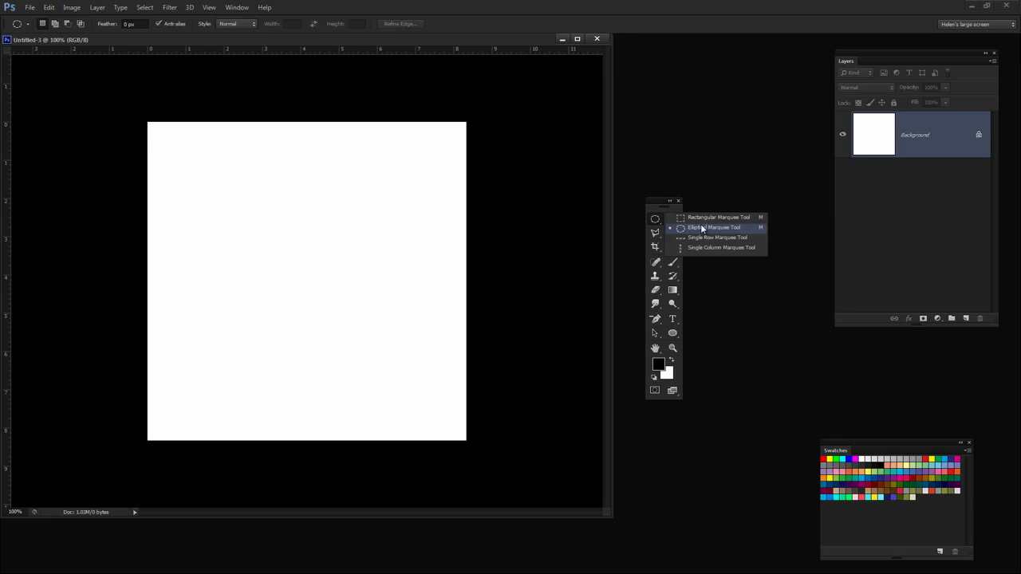
Fill a circular selection near the top-left with red on a new layer.
left_click(702, 230)
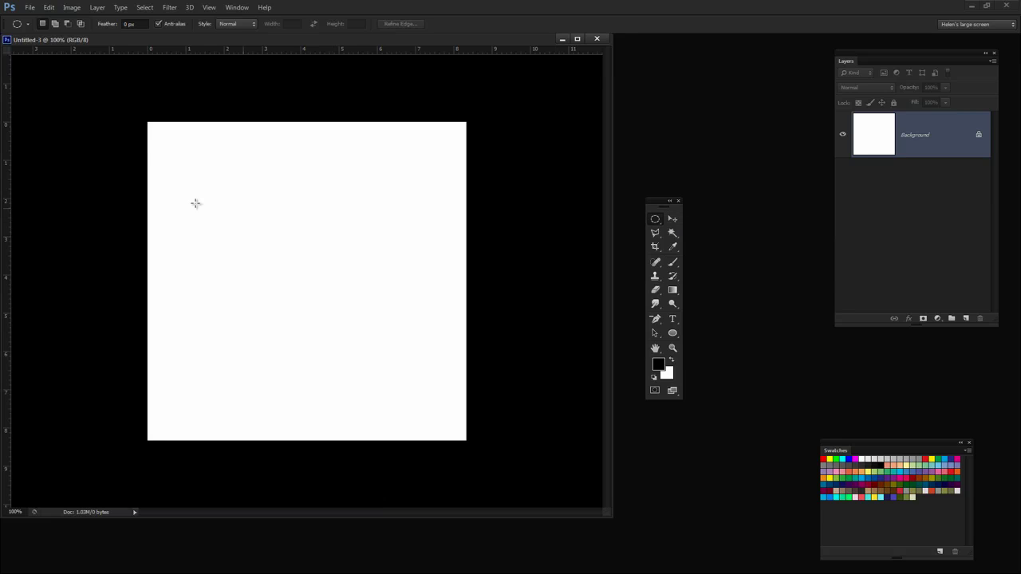
left_click_drag(175, 171, 231, 224)
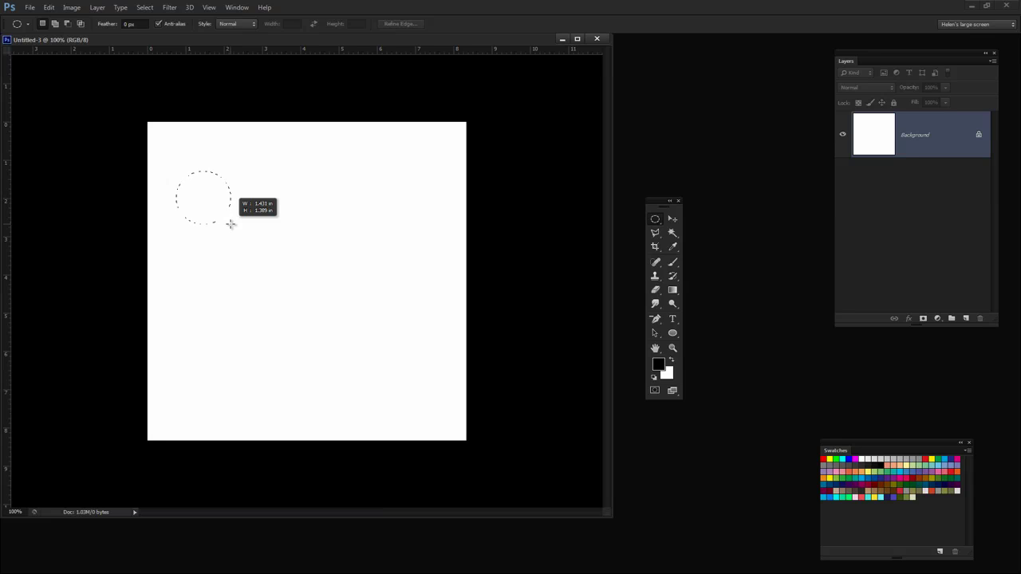
left_click_drag(231, 225, 233, 226)
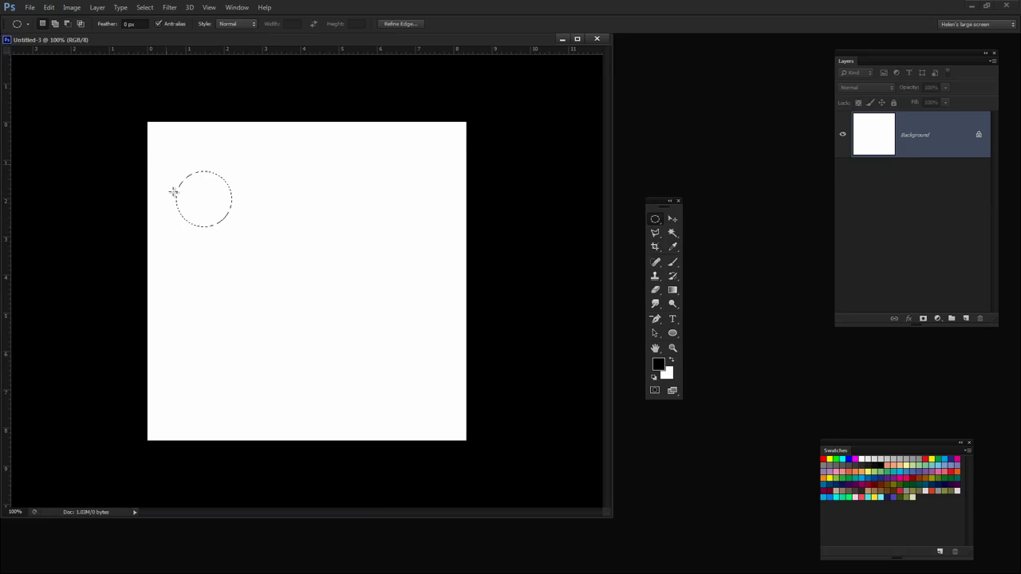
left_click(965, 319)
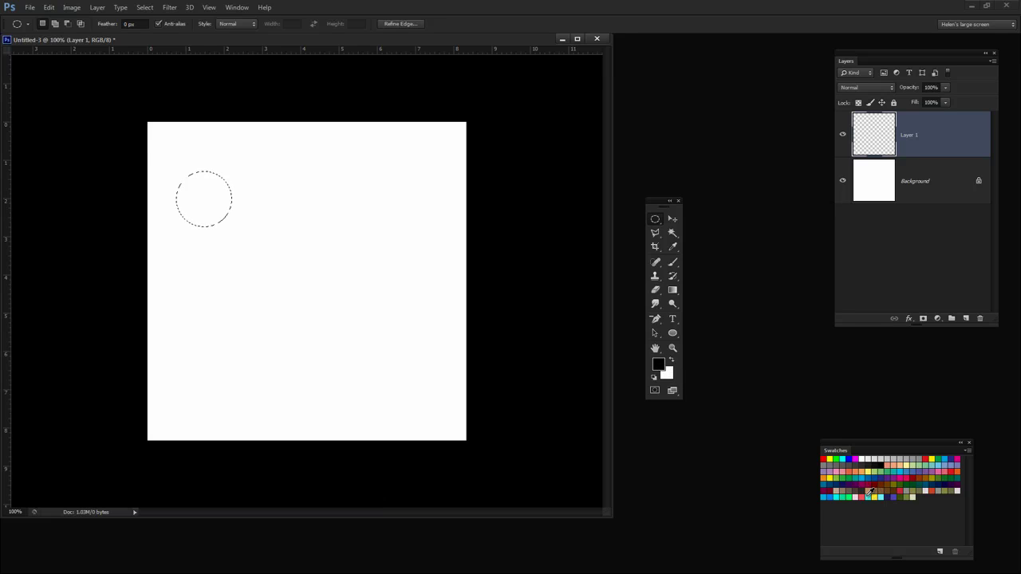
left_click(860, 497)
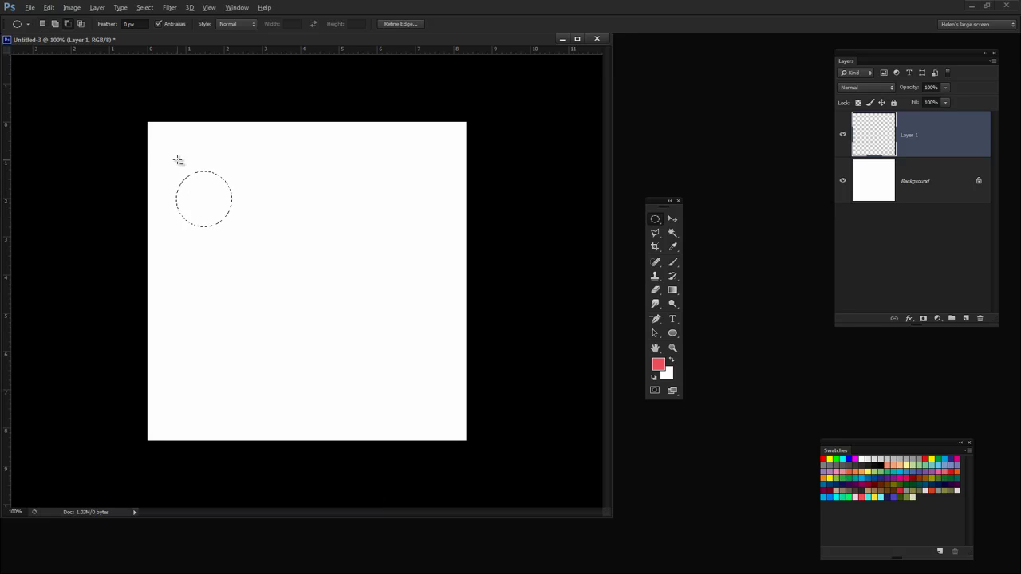
key("alt+BackSpace")
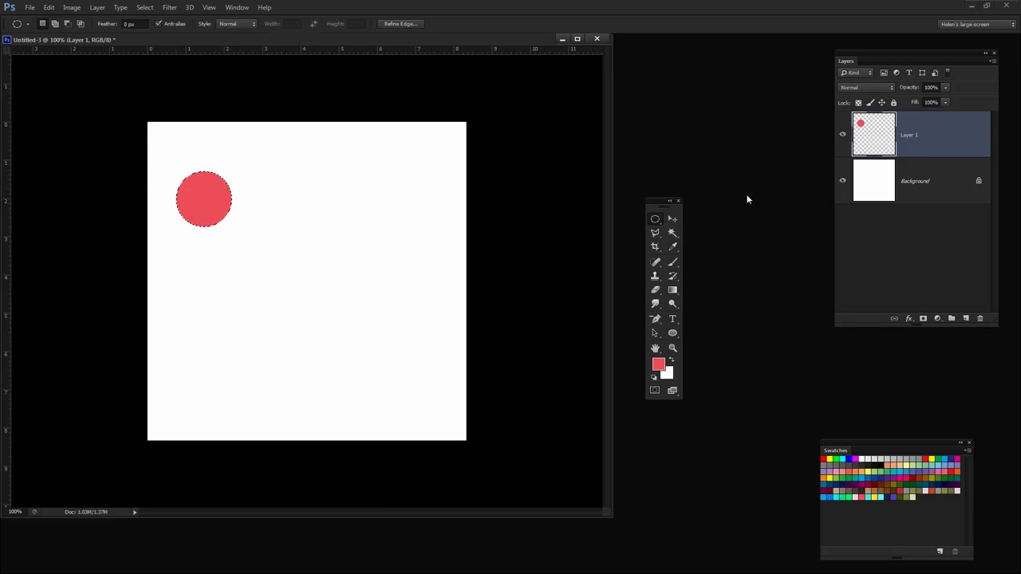
left_click_drag(657, 200, 715, 279)
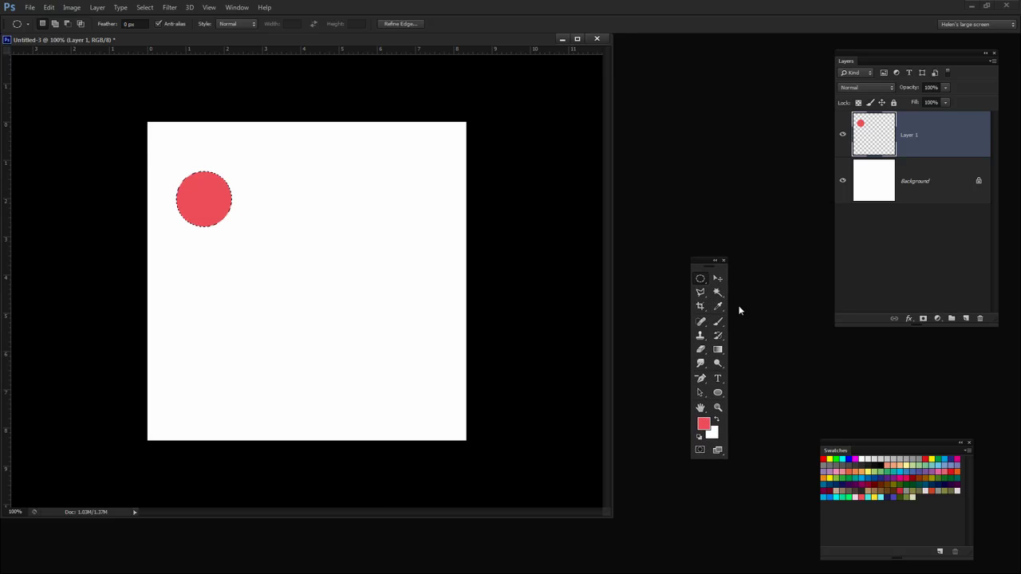
Free Transform the red circle with its pivot moved to the canvas centre.
left_click(717, 278)
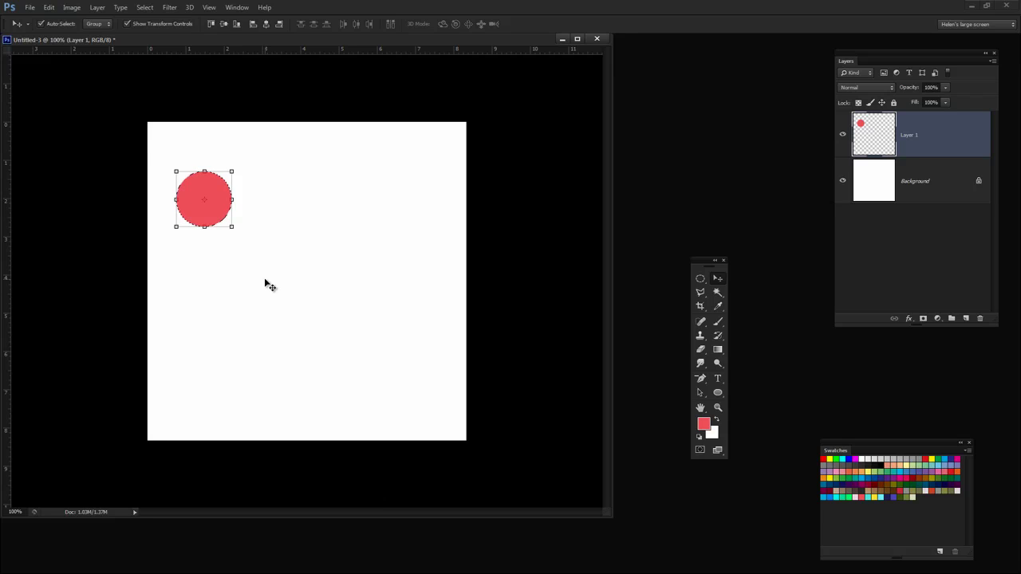
key("ctrl+t")
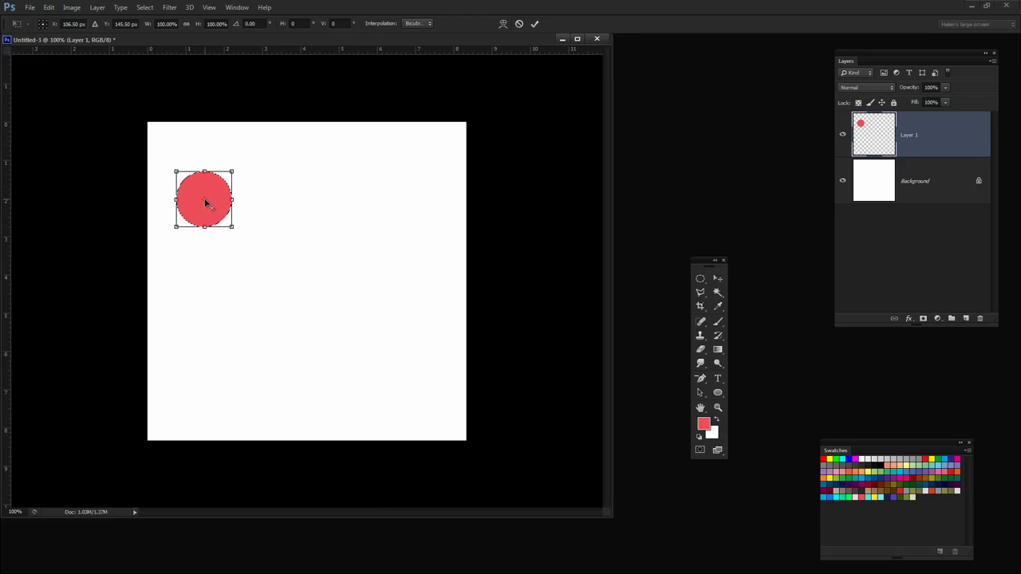
left_click_drag(205, 201, 290, 285)
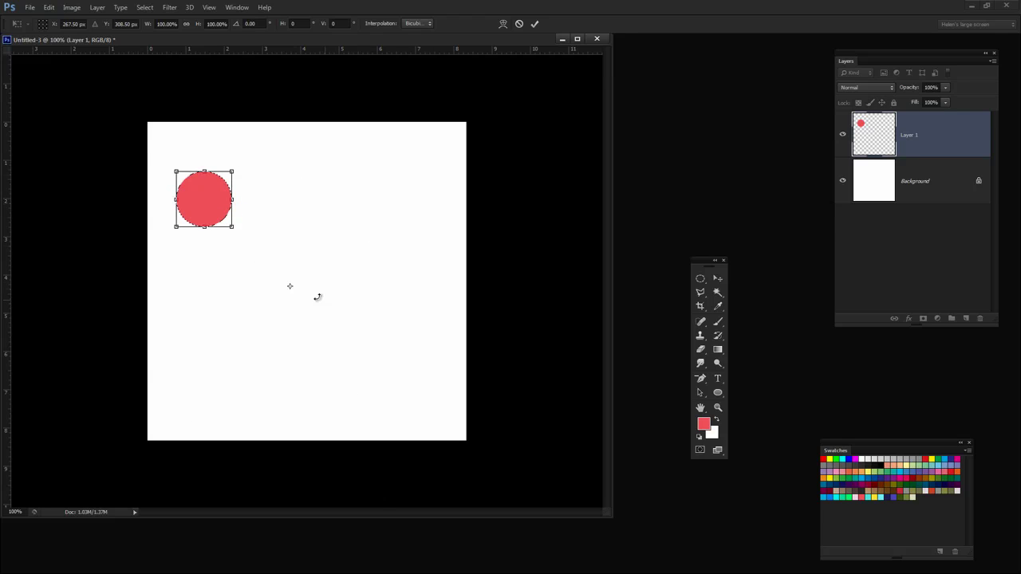
left_click_drag(290, 289, 292, 287)
Set the transform to 90% proportional scale and a 30° rotation.
left_click(187, 25)
left_click_drag(179, 24, 157, 23)
double_click(166, 23)
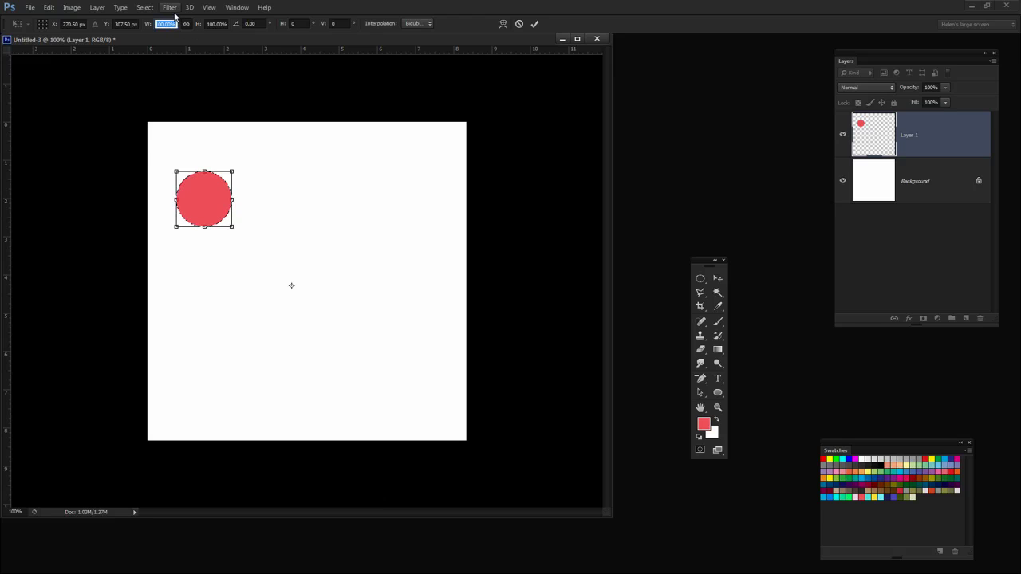
type("90")
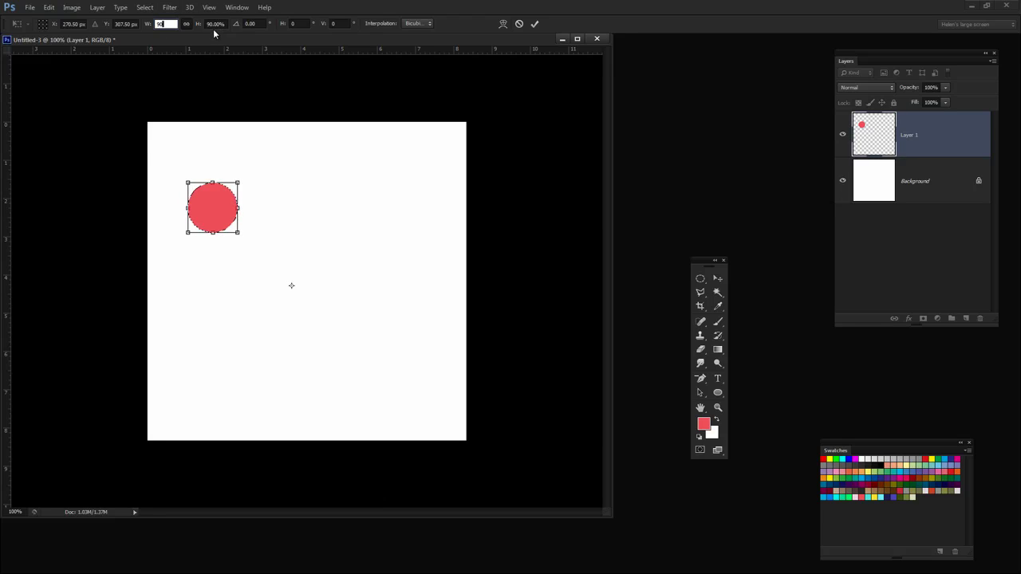
left_click(259, 25)
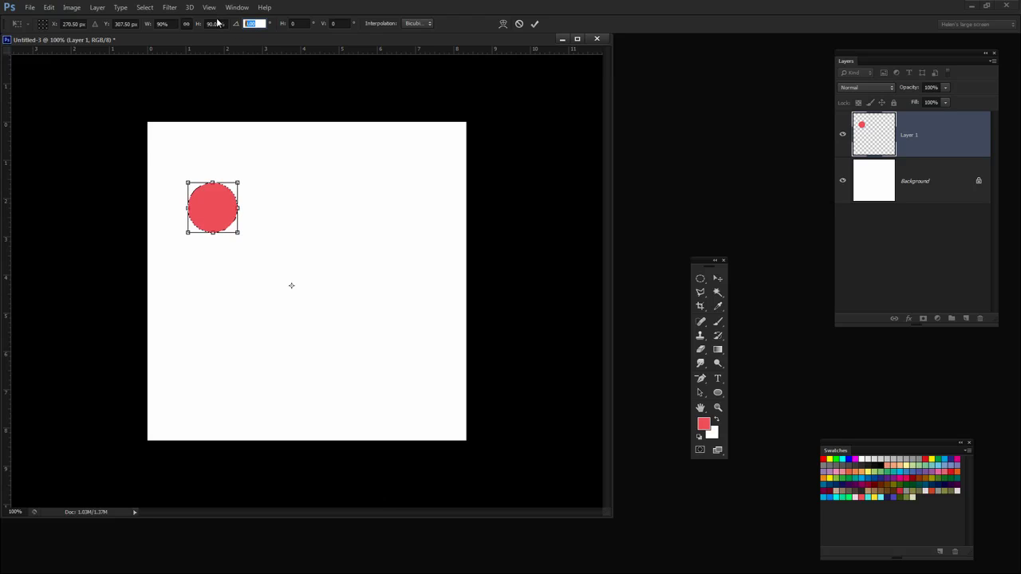
type("30")
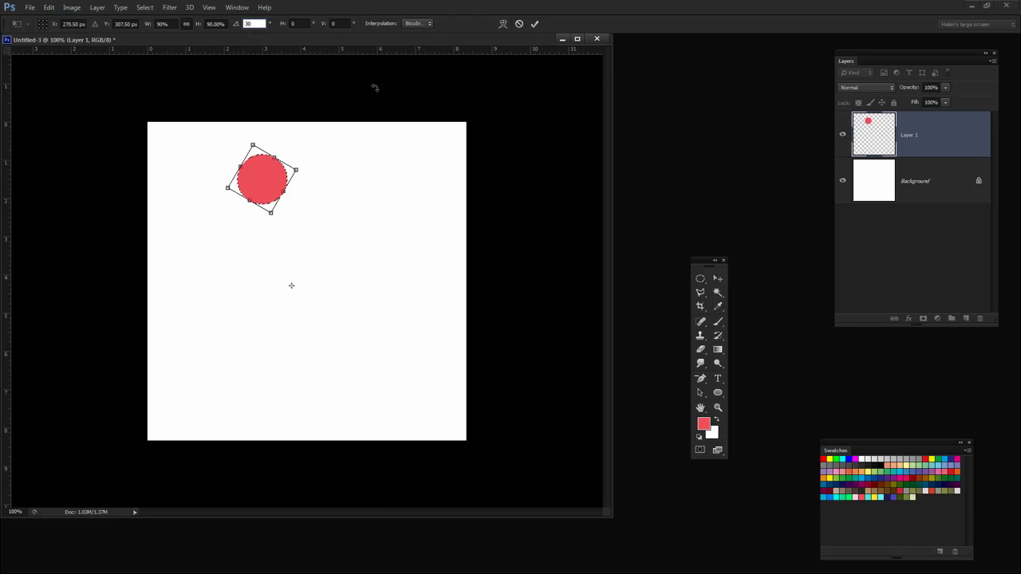
Commit the 90%/30° transform and repeat it nine times into an inward spiral.
left_click(534, 24)
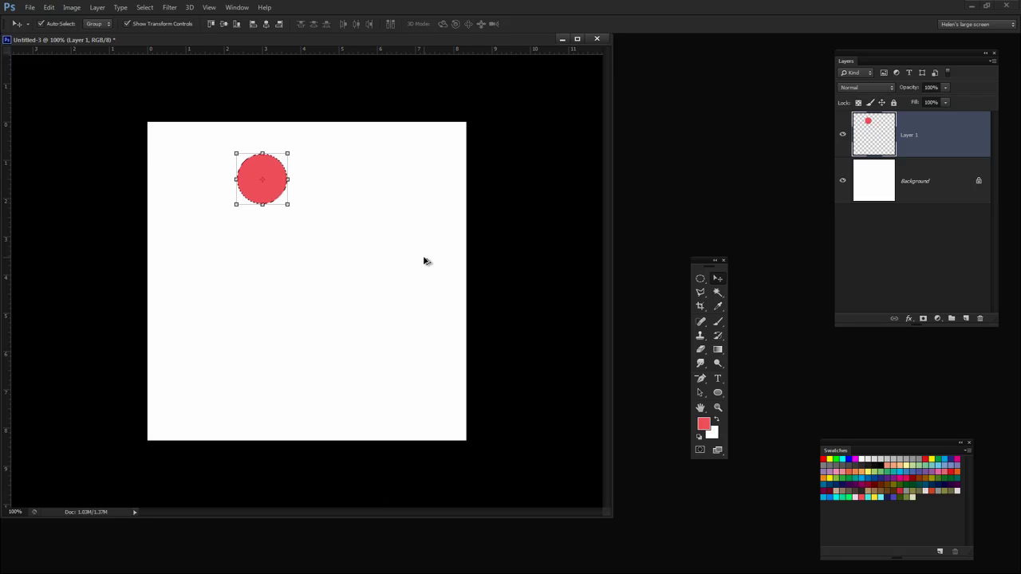
key("ctrl+shift+alt+t")
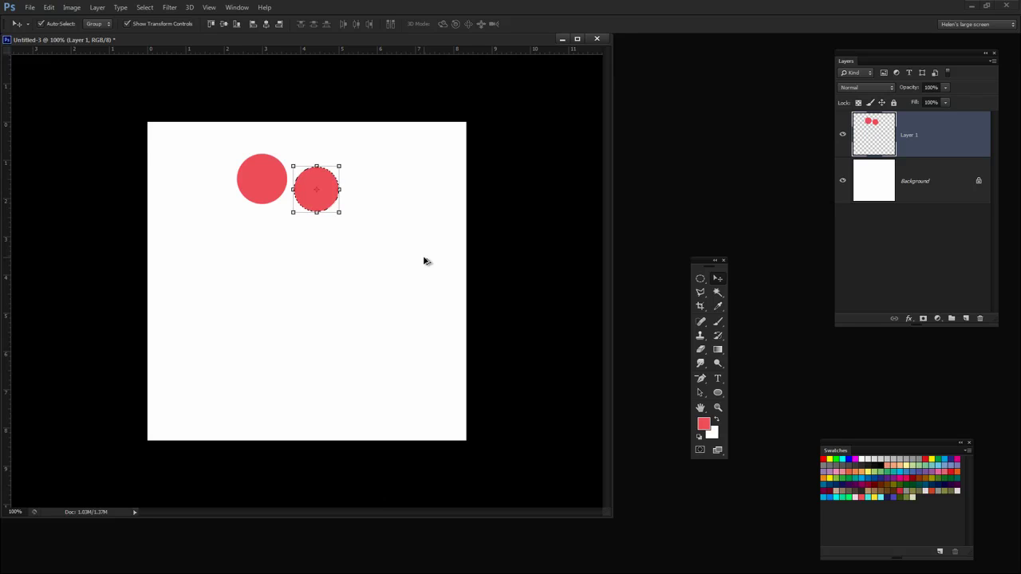
key("ctrl+shift+alt+t")
key("ctrl+shift+alt+t")
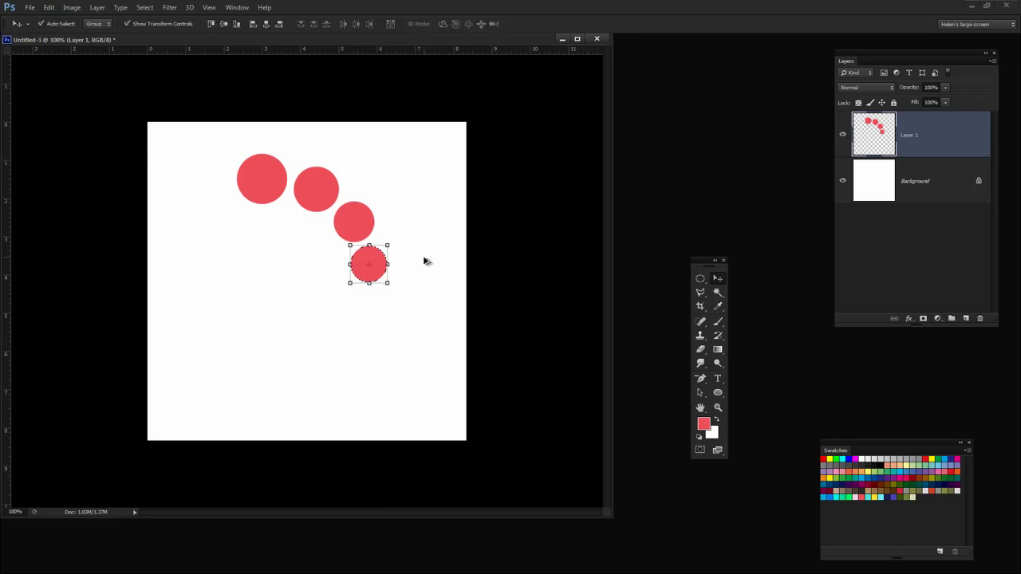
key("ctrl+shift+alt+t")
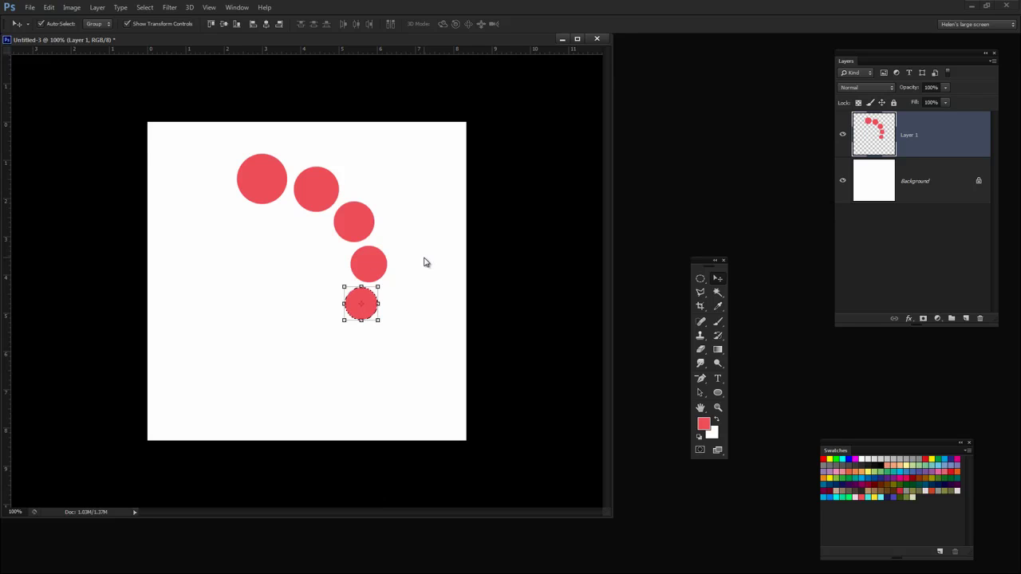
key("ctrl+shift+alt+t")
key("ctrl+shift+alt+t")
key("ctrl+shift+alt+t")
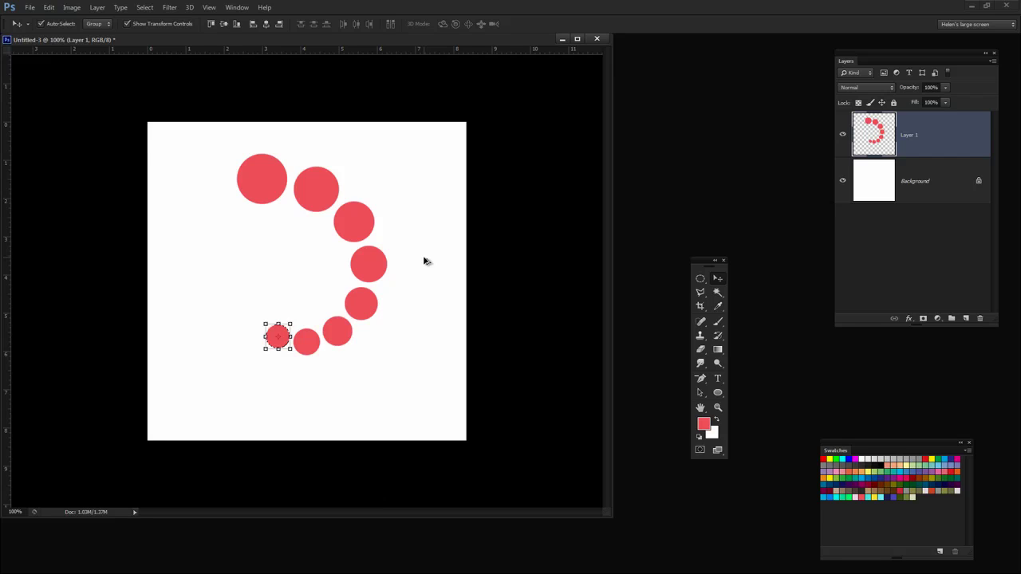
key("ctrl+shift+alt+t")
key("ctrl+shift+alt+t")
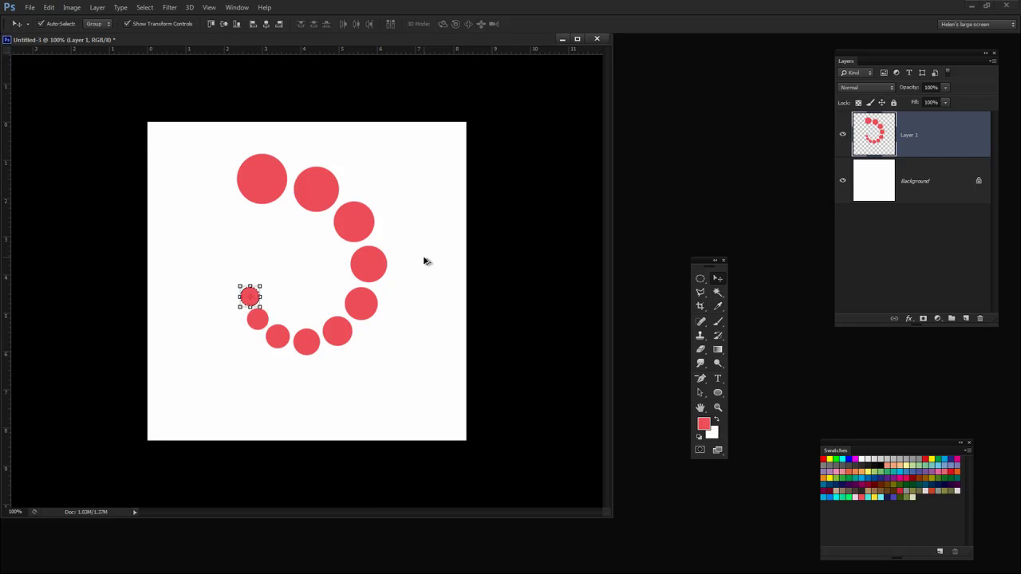
key("ctrl+shift+alt+t")
key("ctrl+shift+alt+t")
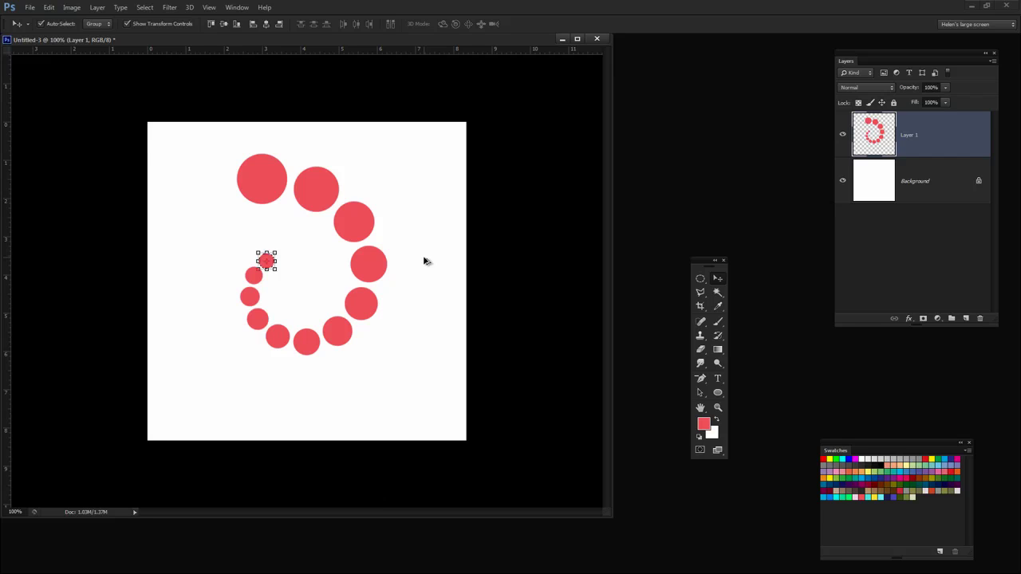
key("ctrl+shift+alt+t")
key("ctrl+shift+alt+t")
key("ctrl+shift+alt+t")
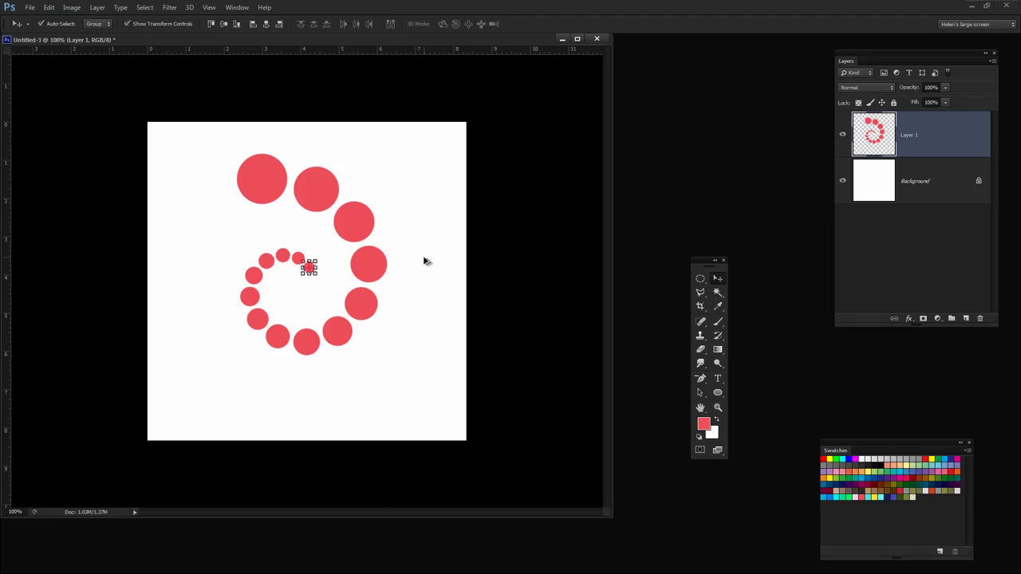
key("ctrl+shift+alt+t")
key("ctrl+shift+alt+t")
key("ctrl+shift+alt+t")
key("ctrl+shift+alt+t")
key("ctrl+shift+alt+t")
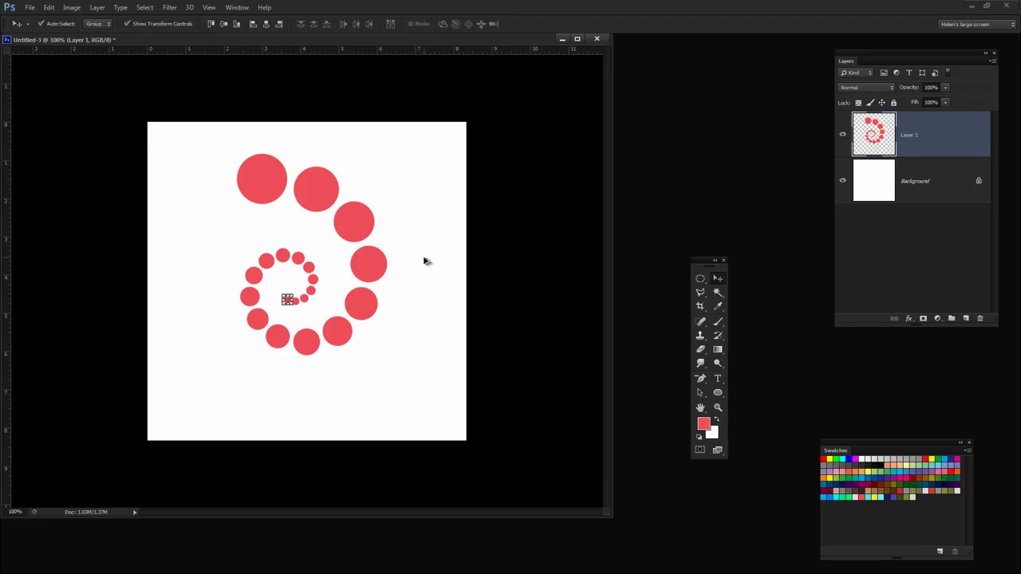
key("ctrl+shift+alt+t")
key("ctrl+shift+alt+t")
key("ctrl+shift+alt+t")
key("ctrl+shift+alt+t")
key("ctrl+shift+alt+t")
key("ctrl+shift+alt+t")
key("ctrl+shift+alt+t")
key("ctrl+shift+alt+t")
key("ctrl+shift+alt+t")
Load Layer 1's circles as a selection and cross two guides at the spiral's centre.
left_click(874, 137, "ctrl")
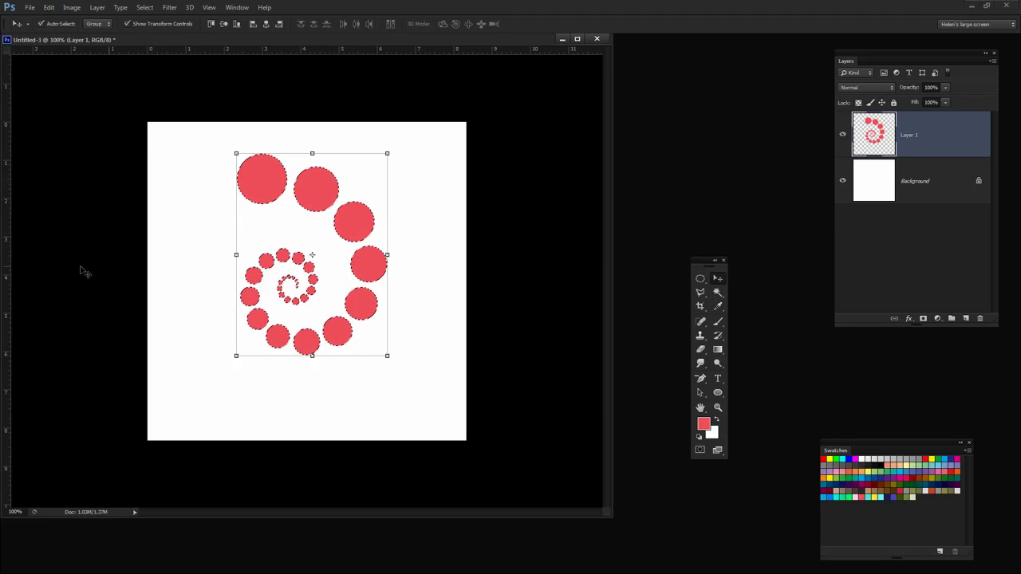
left_click_drag(6, 267, 312, 262)
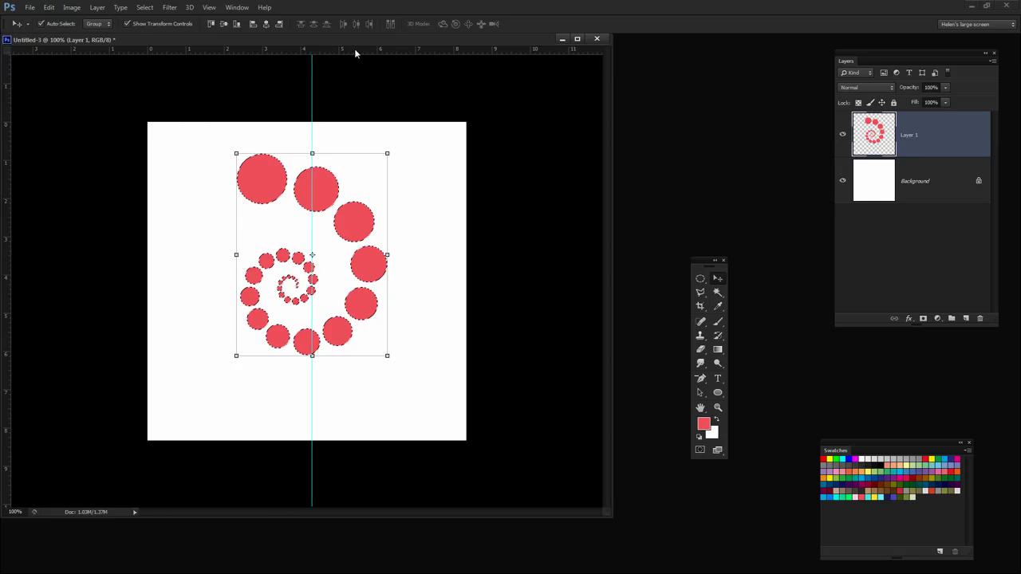
mouse_move(354, 50)
left_mouse_down()
mouse_move(367, 273)
mouse_move(366, 255)
left_mouse_up()
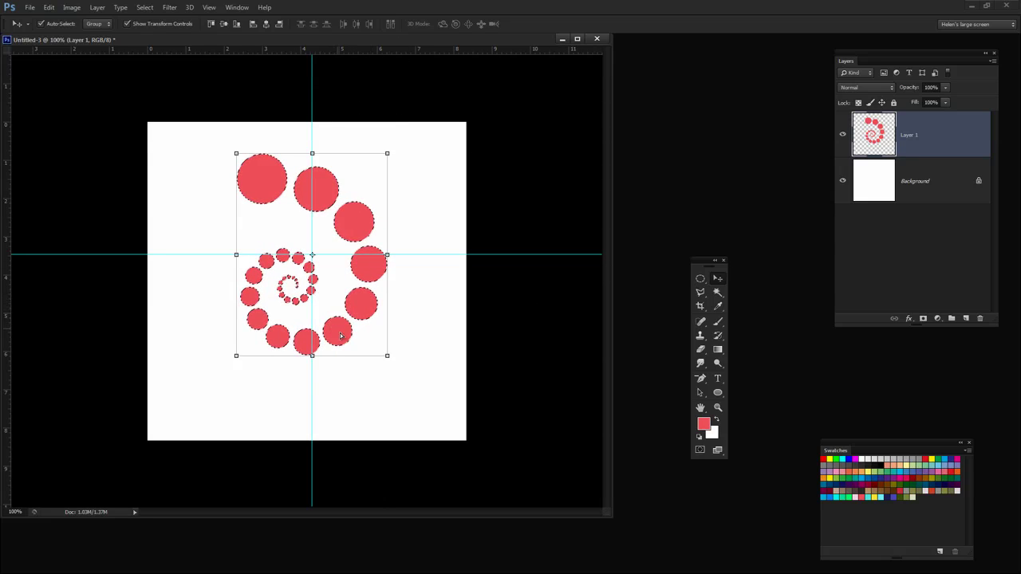
Move the spiral's corner to the guide crossing, scale it down, and deselect.
mouse_move(327, 329)
left_mouse_down()
mouse_move(406, 385)
mouse_move(413, 437)
left_mouse_up()
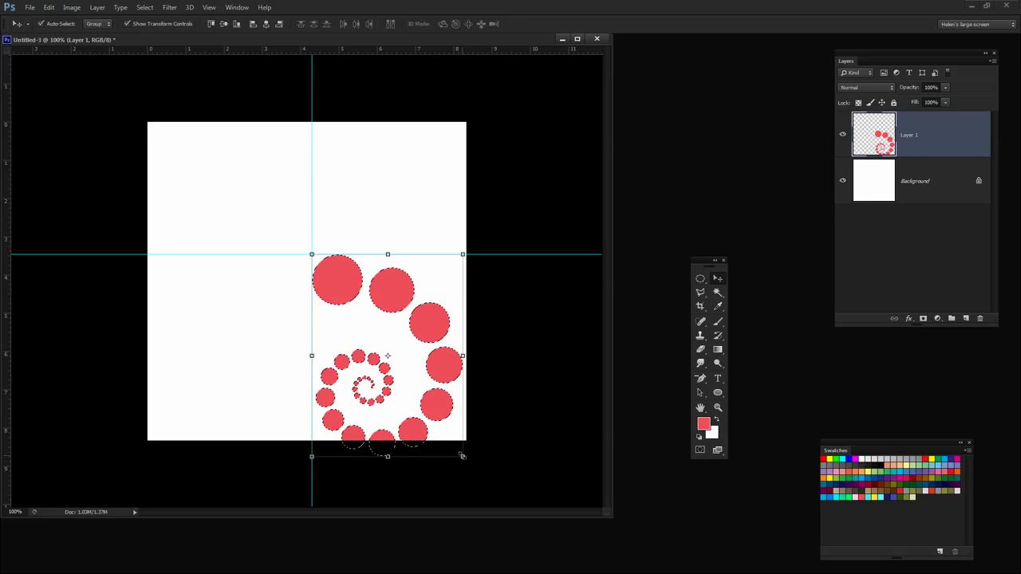
left_click_drag(462, 456, 434, 421)
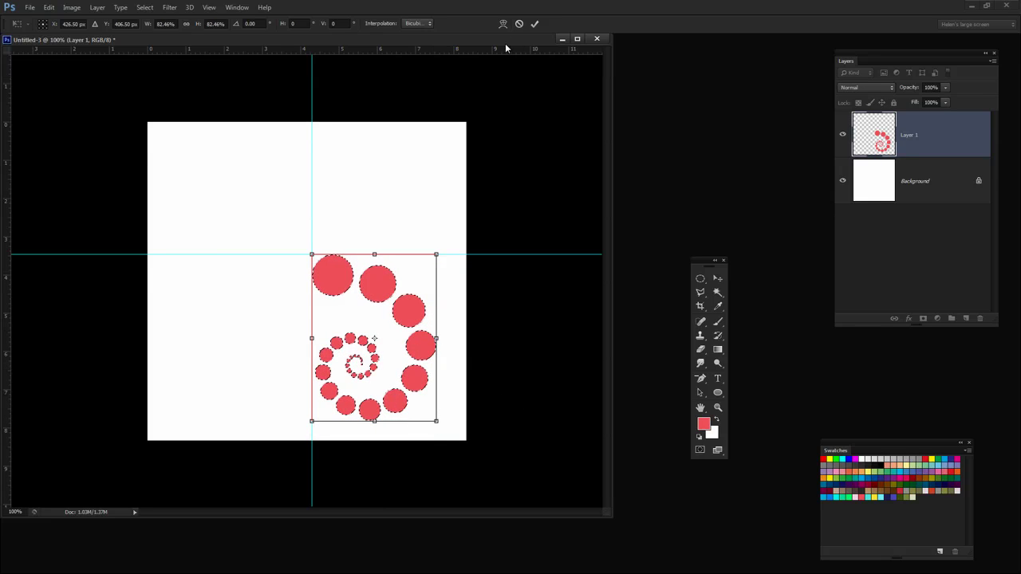
left_click(535, 23)
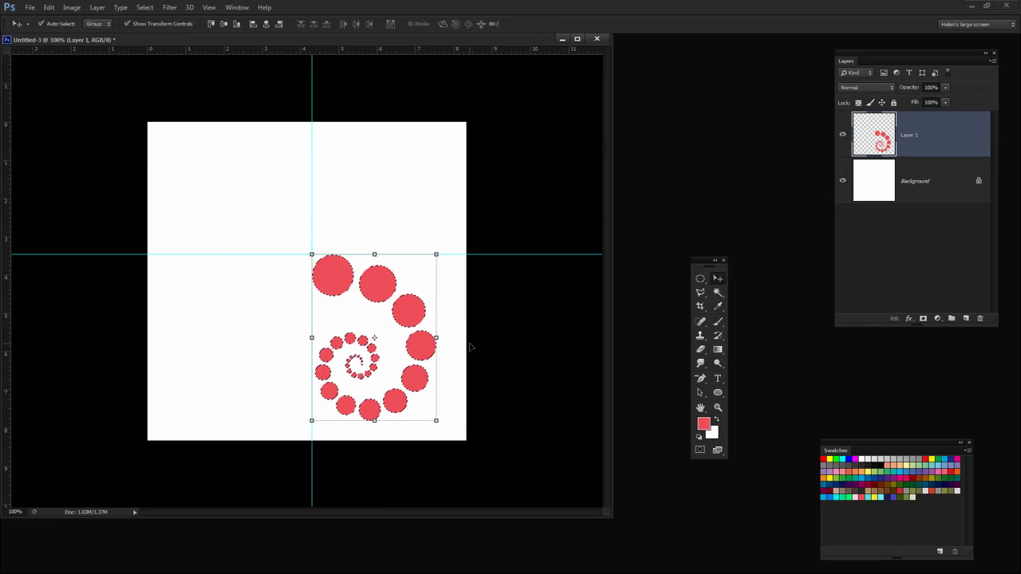
key("ctrl+d")
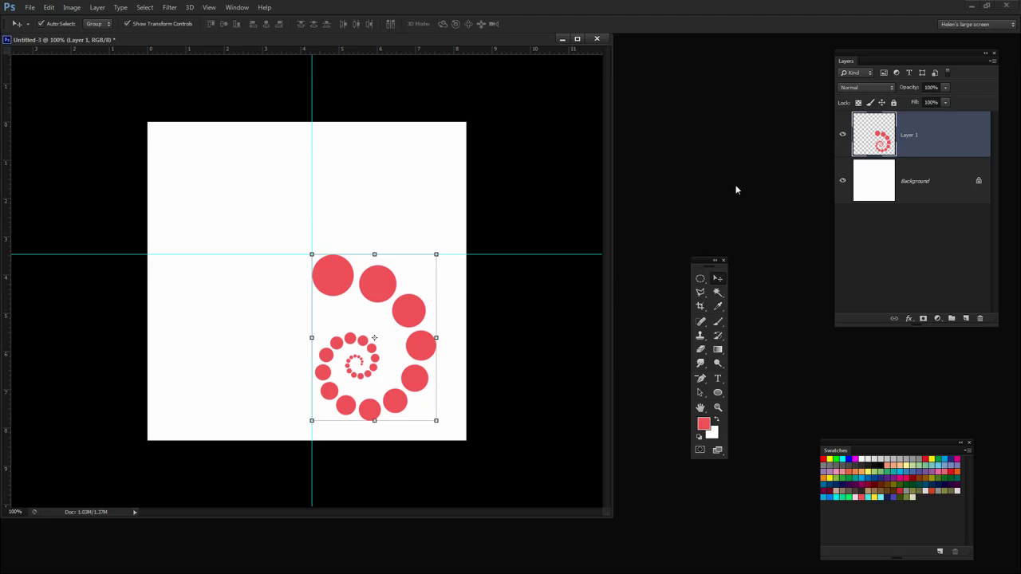
Define the spiral as the brush preset Sampled Brush 7.
left_click(47, 7)
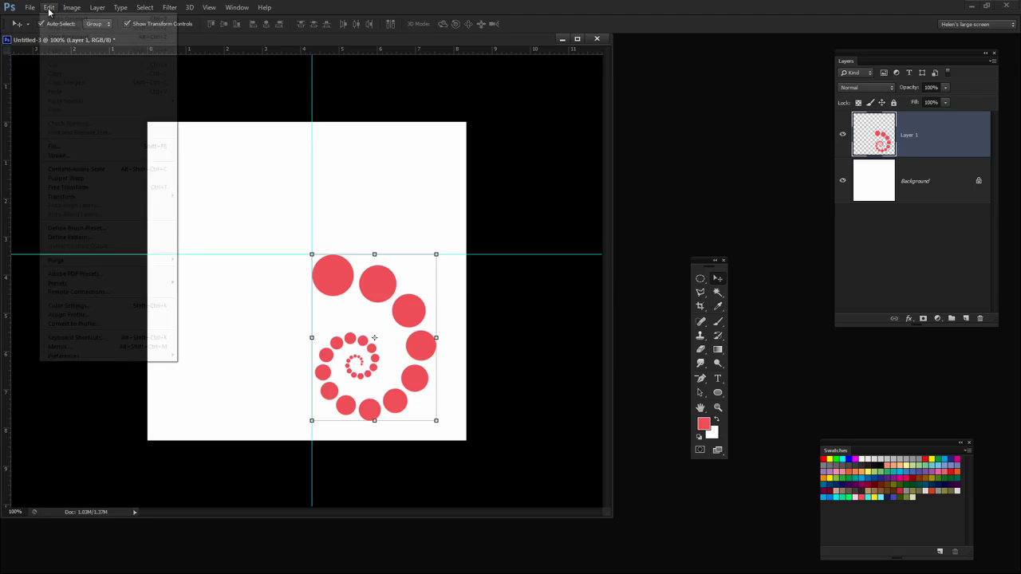
left_click(65, 230)
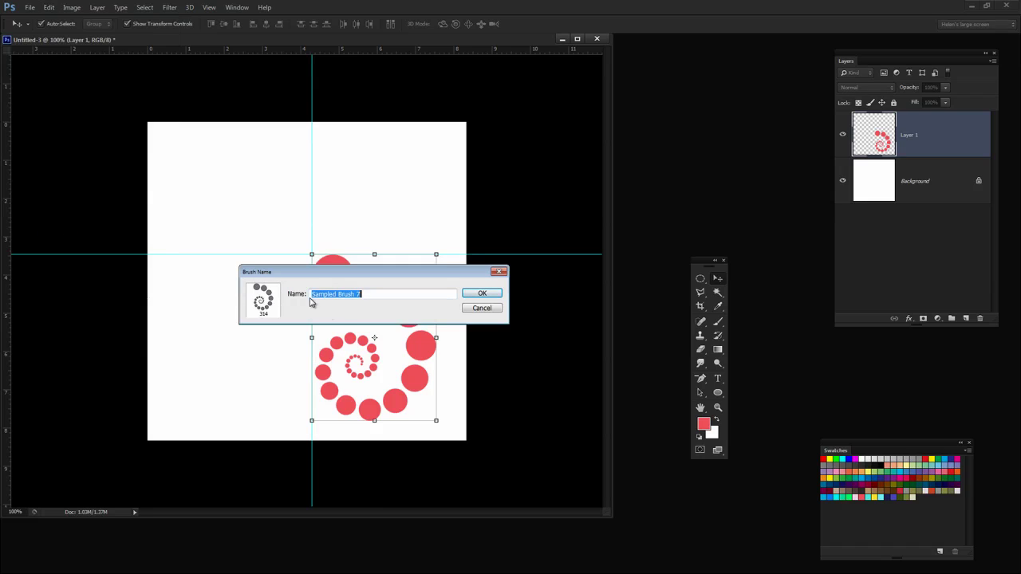
left_click(488, 295)
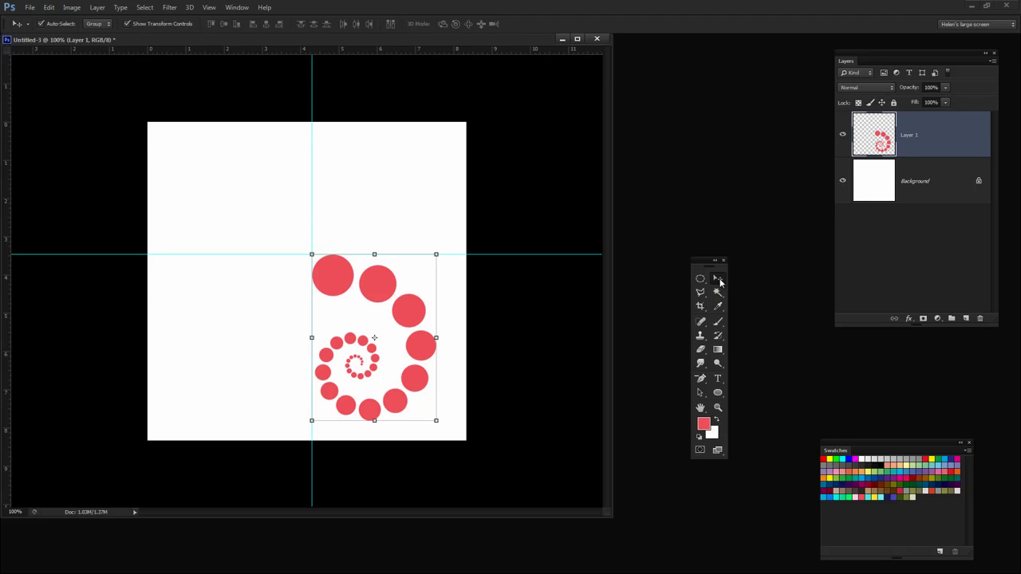
Rotate the spiral layer 90° around the guide crossing.
key("ctrl+t")
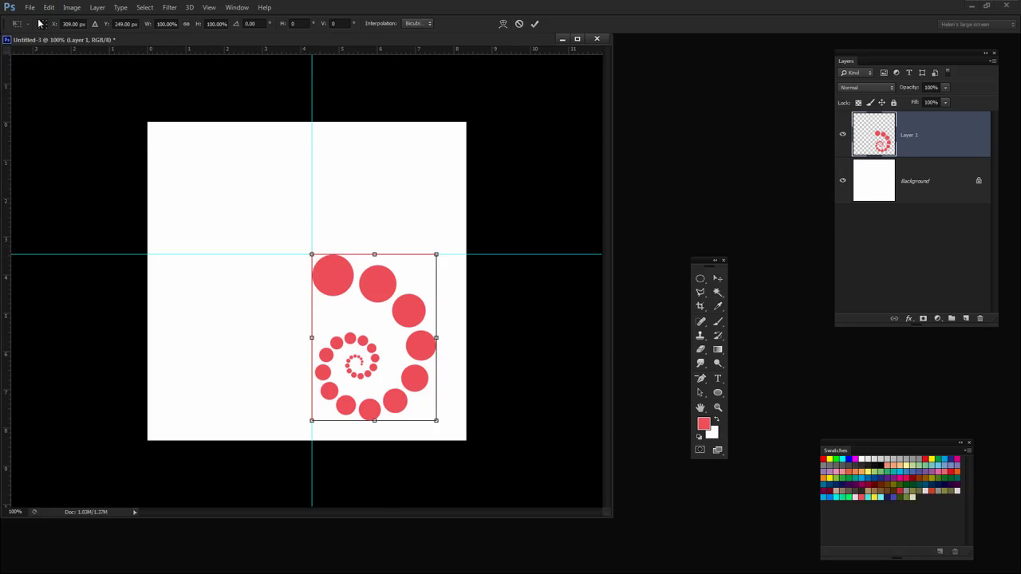
left_click(252, 24)
type("90")
key("Return")
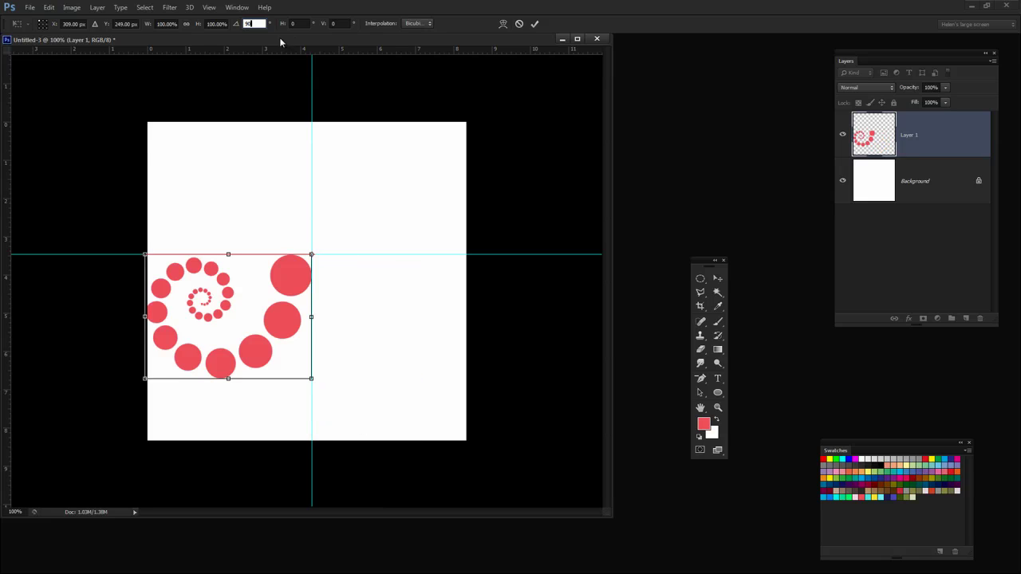
left_click(535, 25)
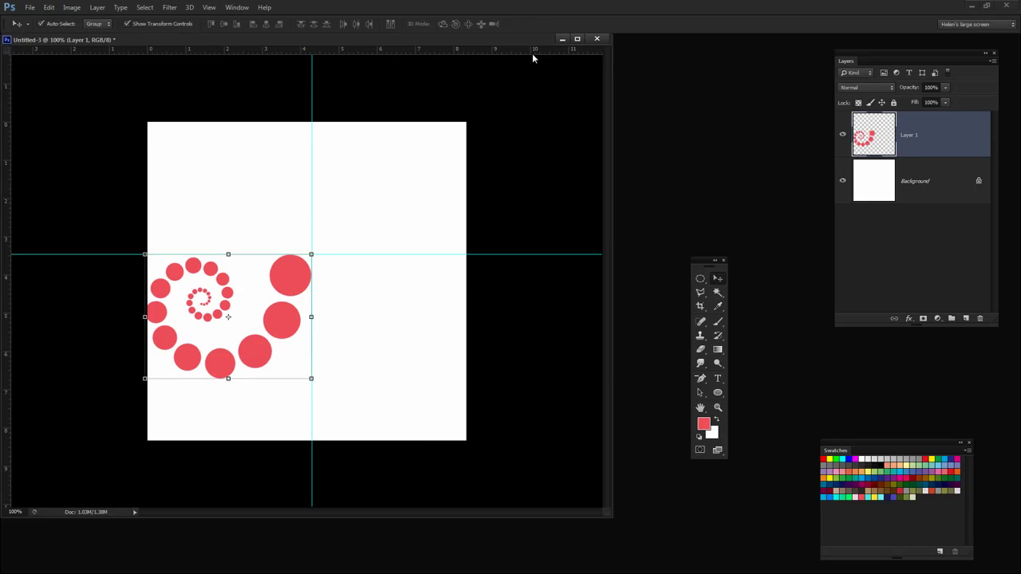
Repeat the rotation for four spirals and merge the four layers into one.
key("ctrl+alt+shift+t")
key("ctrl+alt+shift+t")
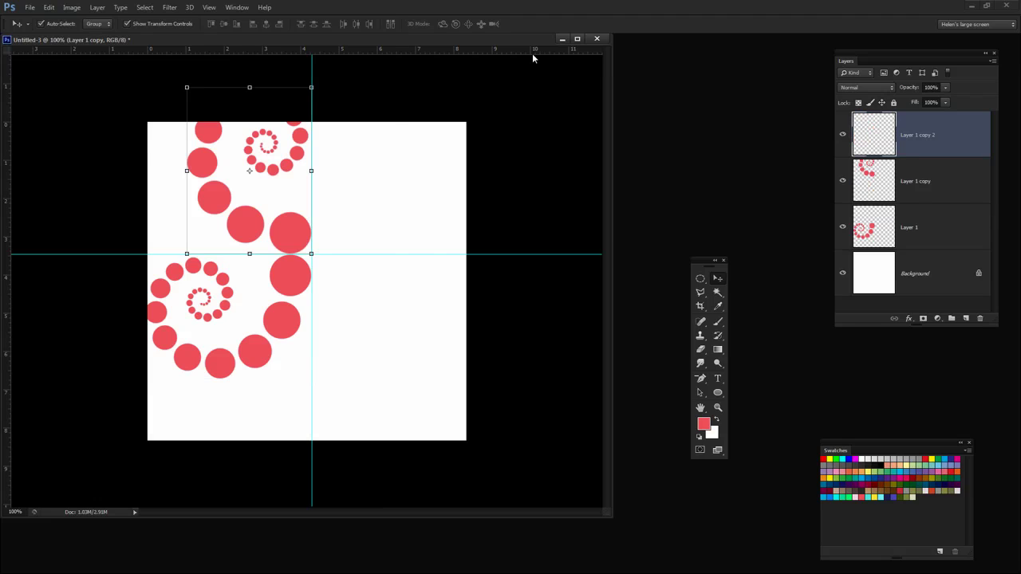
key("ctrl+alt+shift+t")
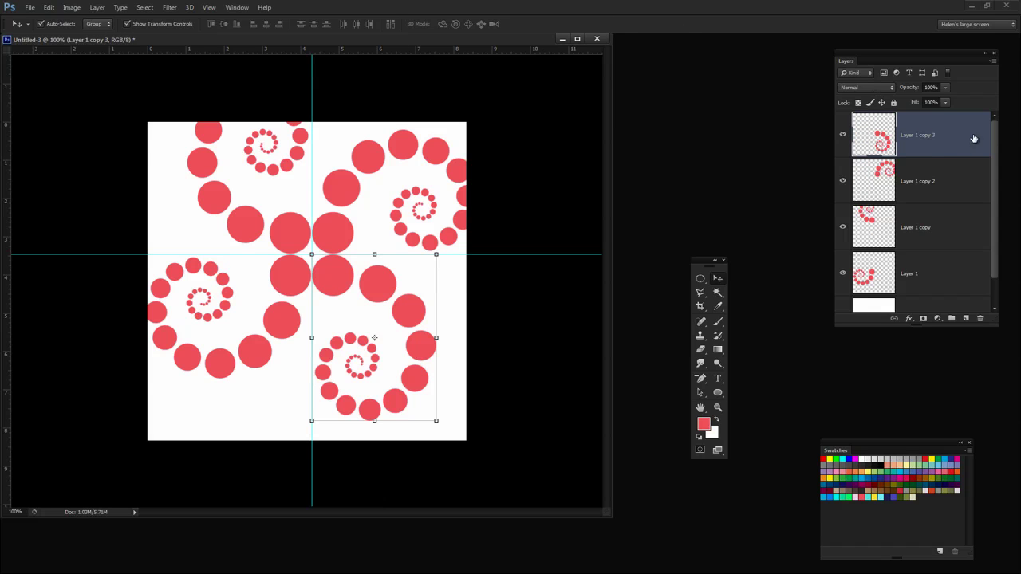
left_click(941, 269, "shift")
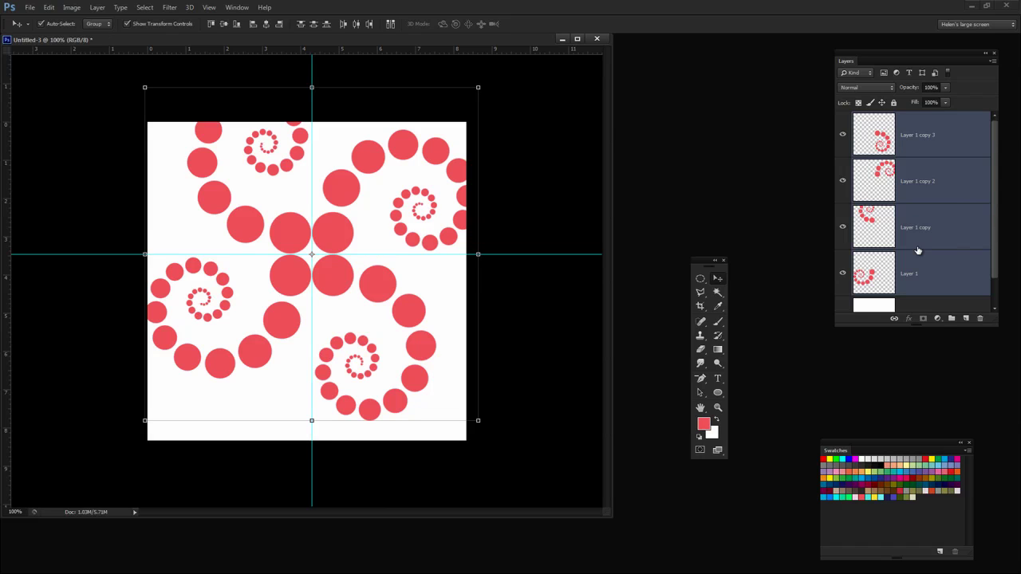
key("ctrl+e")
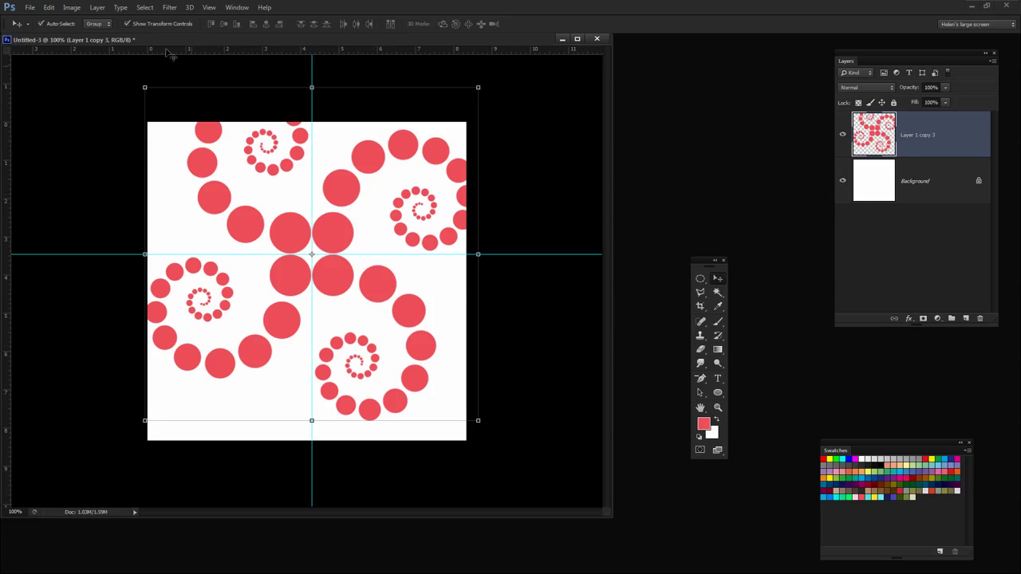
Show the whole pattern via the Image menu and duplicate the merged pattern layer.
left_click(72, 7)
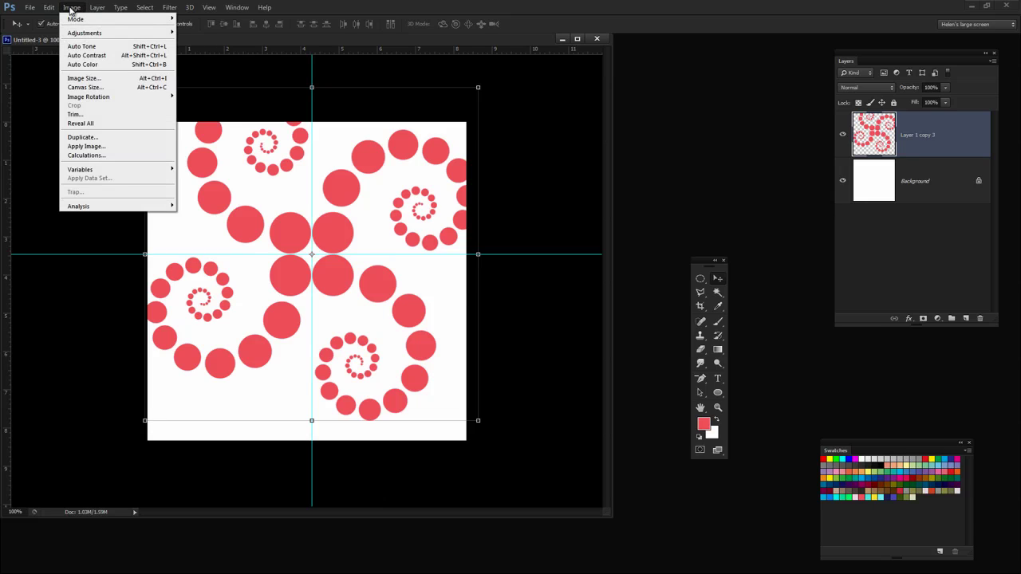
left_click(82, 125)
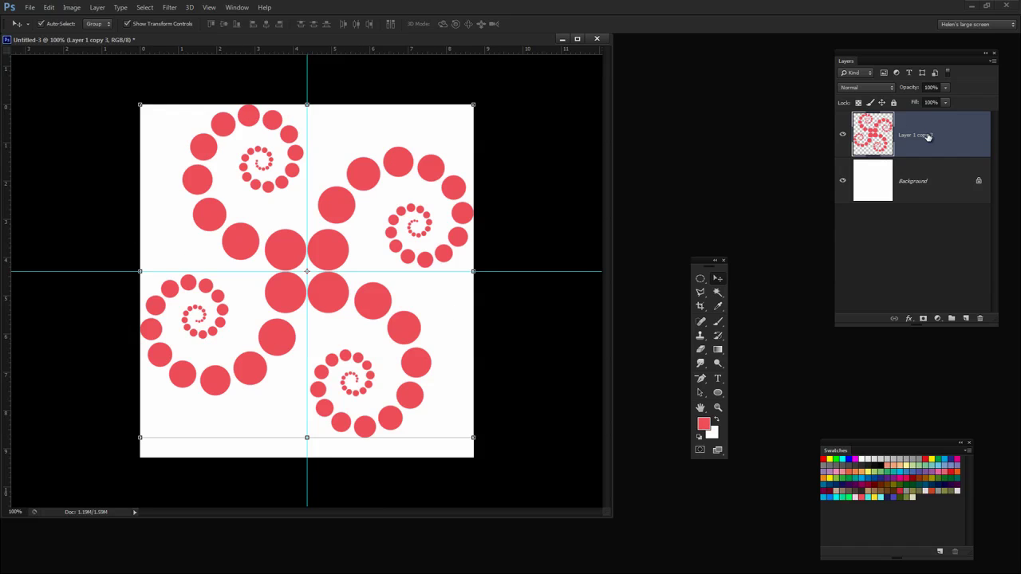
left_click_drag(941, 138, 965, 318)
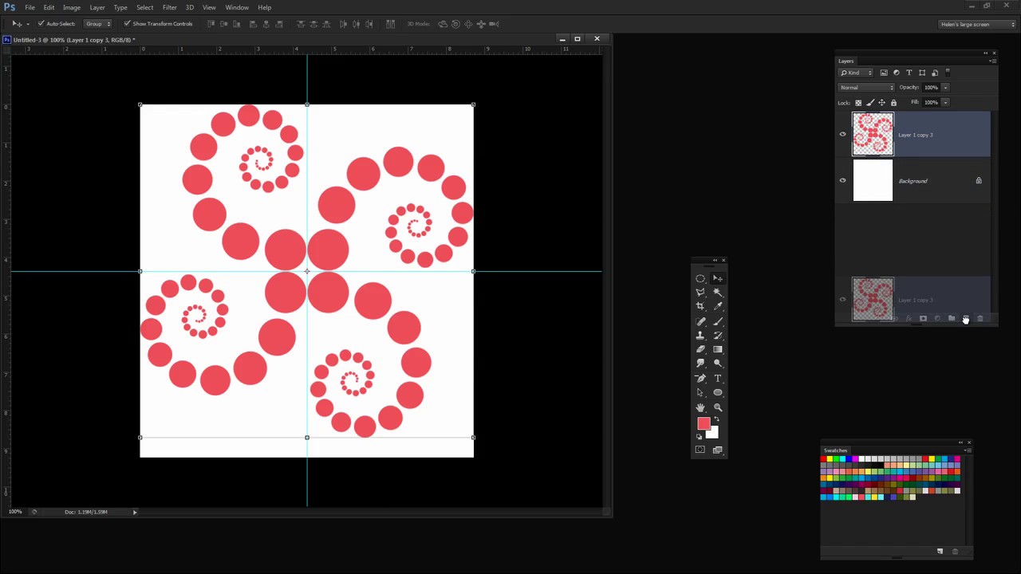
left_click_drag(967, 319, 967, 318)
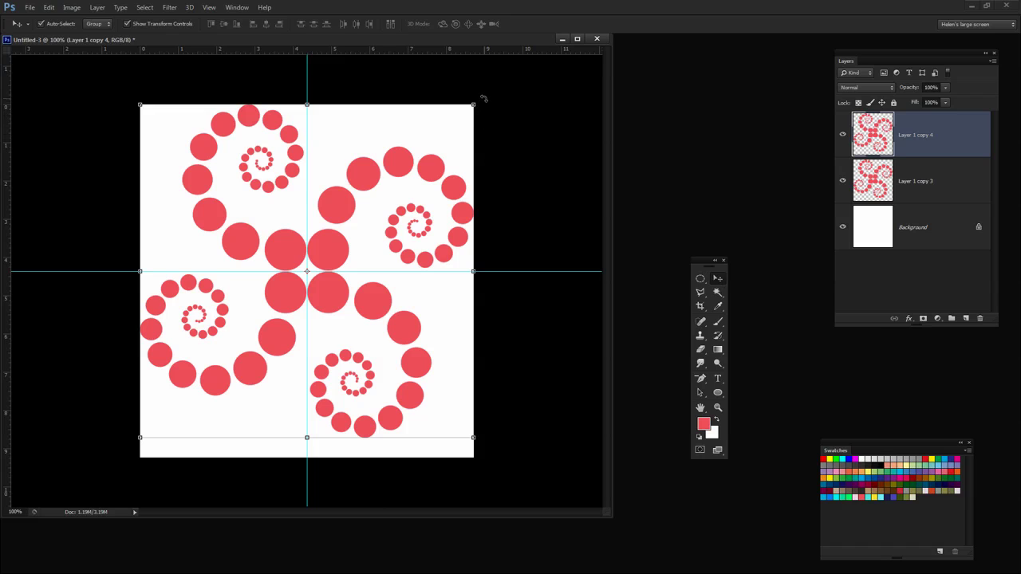
Rotate the duplicate layer 30° about the centre to interleave with the originals.
left_click_drag(483, 97, 511, 252)
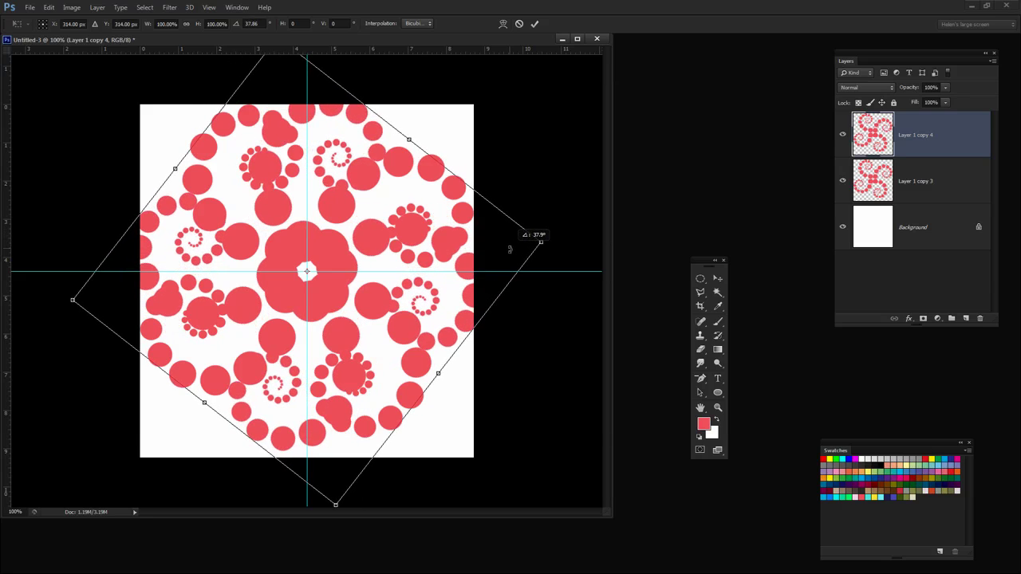
left_click(257, 23)
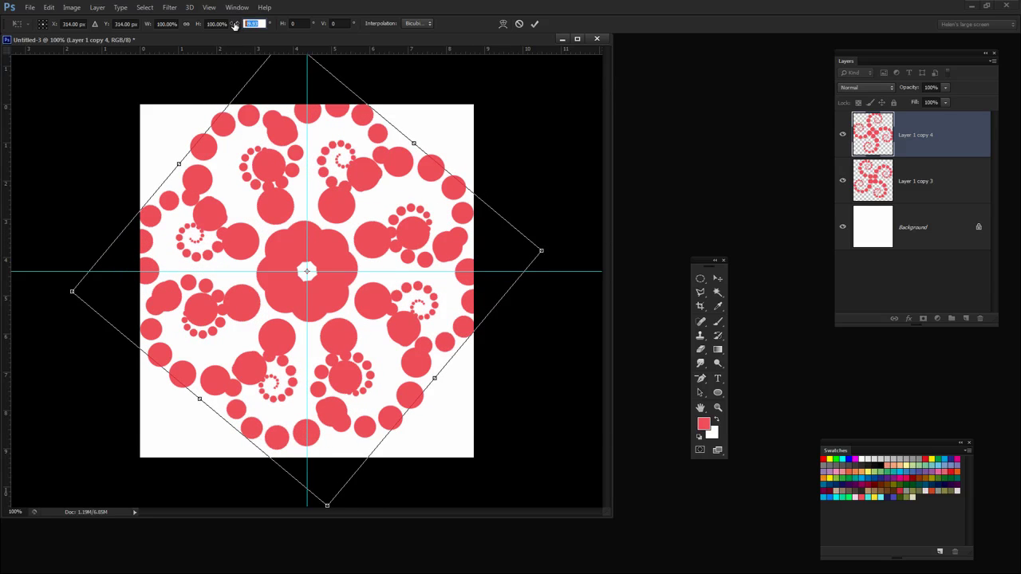
type("45")
key("Return")
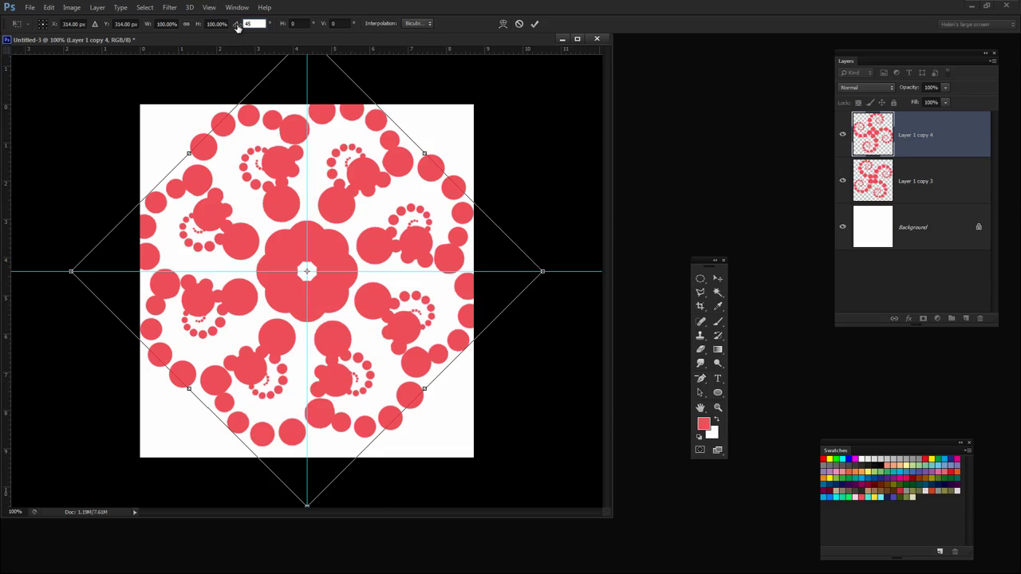
left_click(239, 24)
type("30")
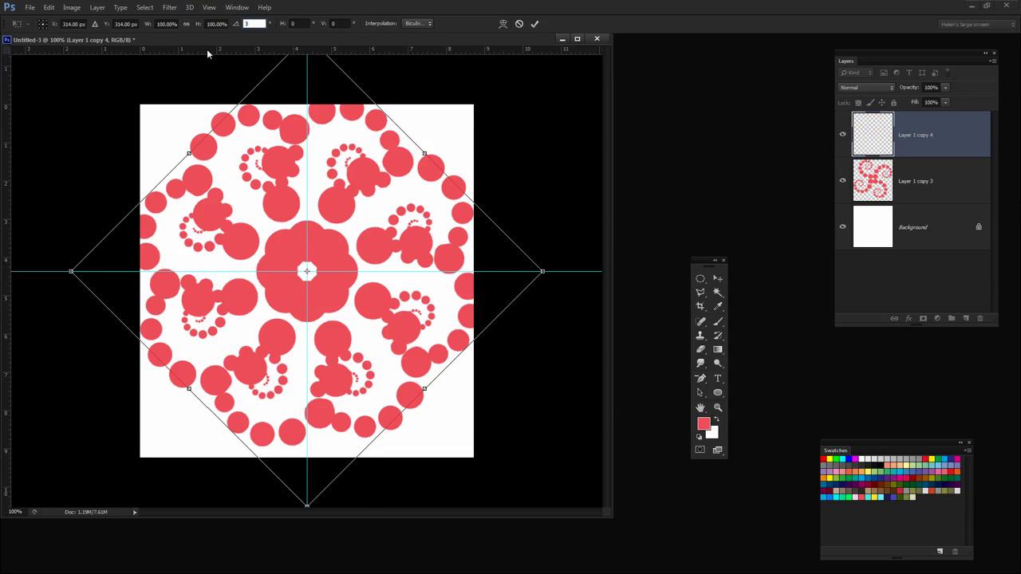
left_click(254, 187)
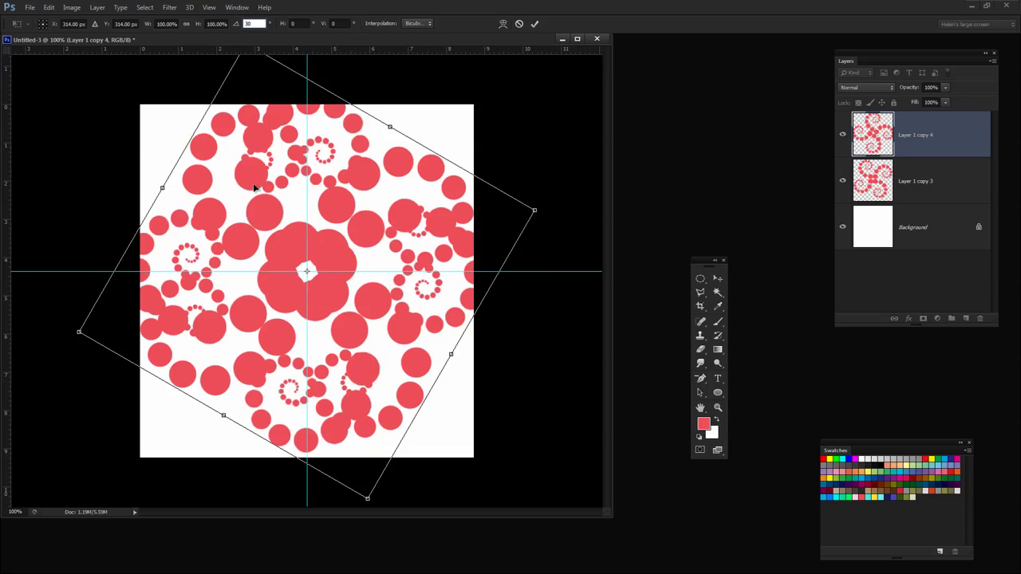
left_click(535, 23)
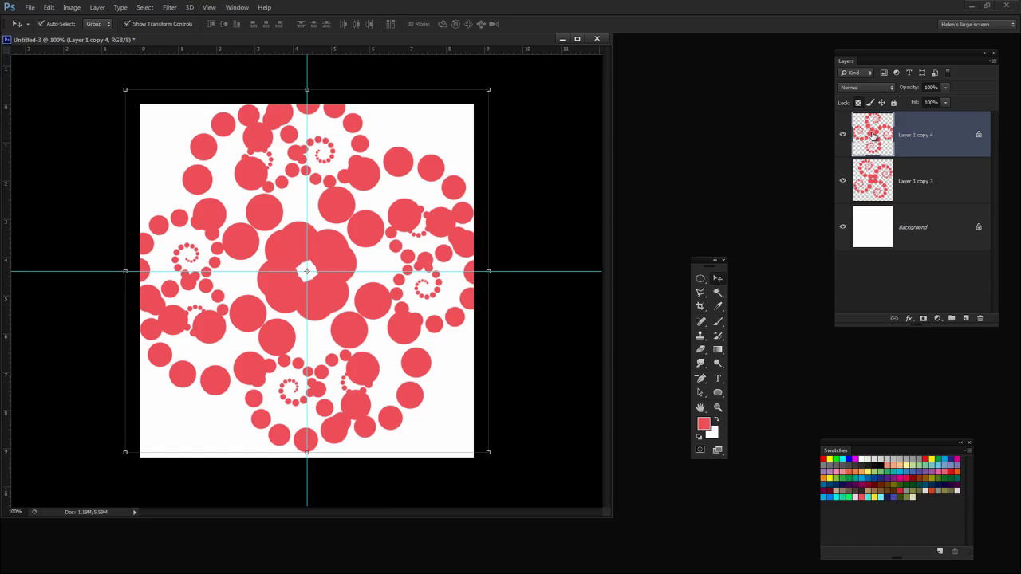
Fill the rotated copy's dots with orange, then unlock its transparent pixels.
left_click(707, 428)
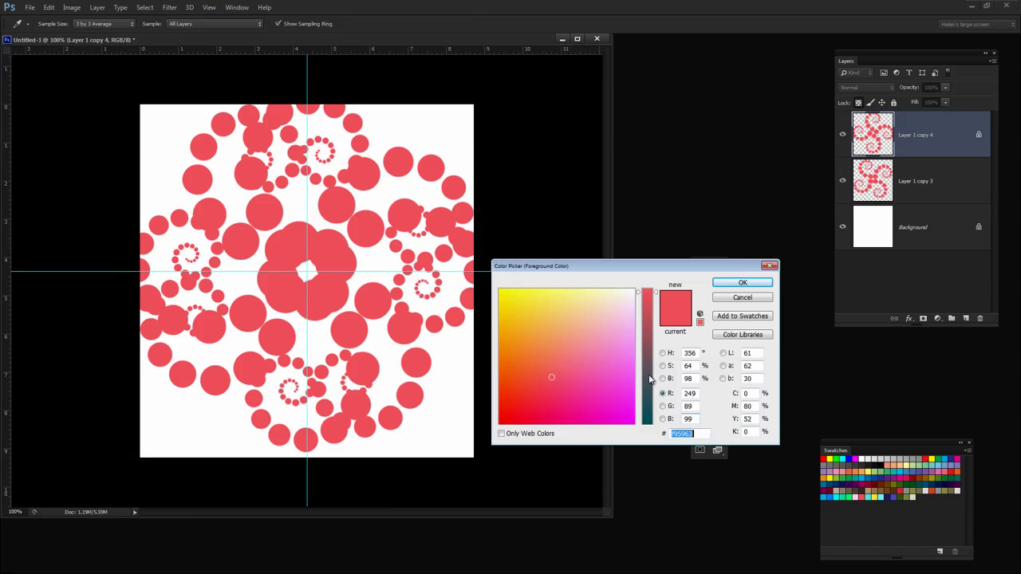
left_click_drag(551, 376, 551, 346)
left_click(742, 283)
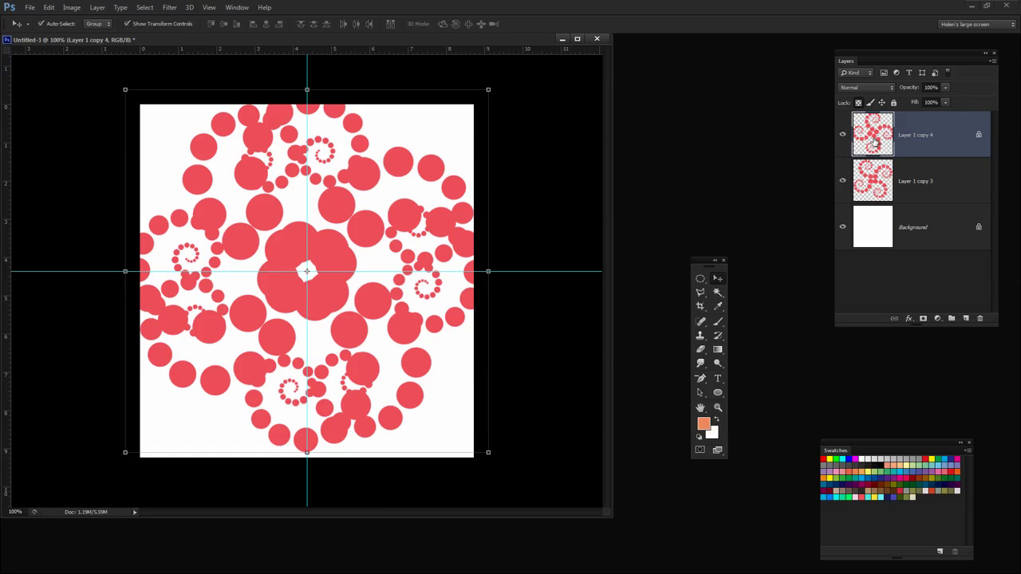
key("alt+BackSpace")
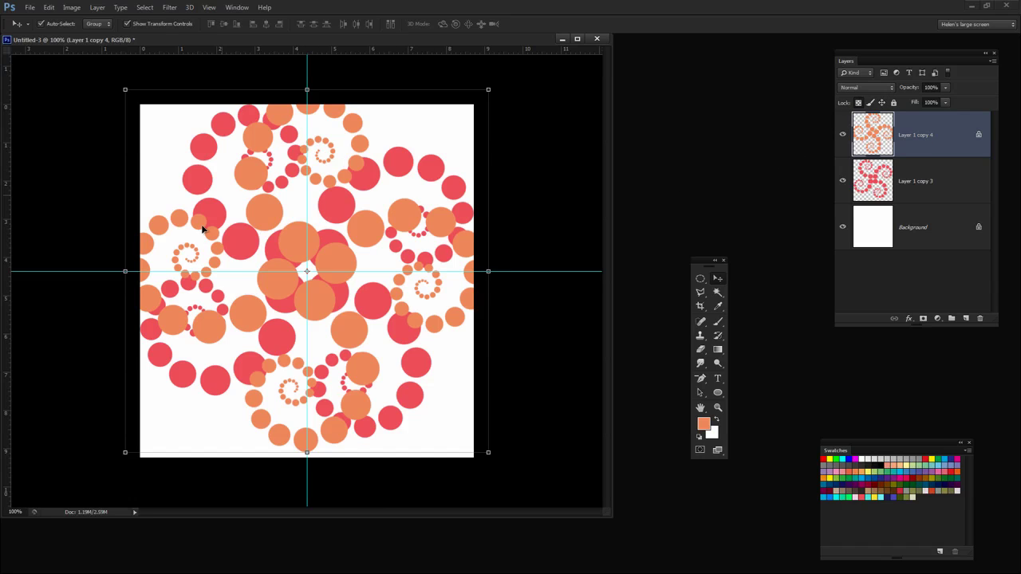
left_click(858, 102)
Reveal All, then duplicate the orange spiral layer, shrink it to about 79% and rotate it 30°.
left_click(71, 8)
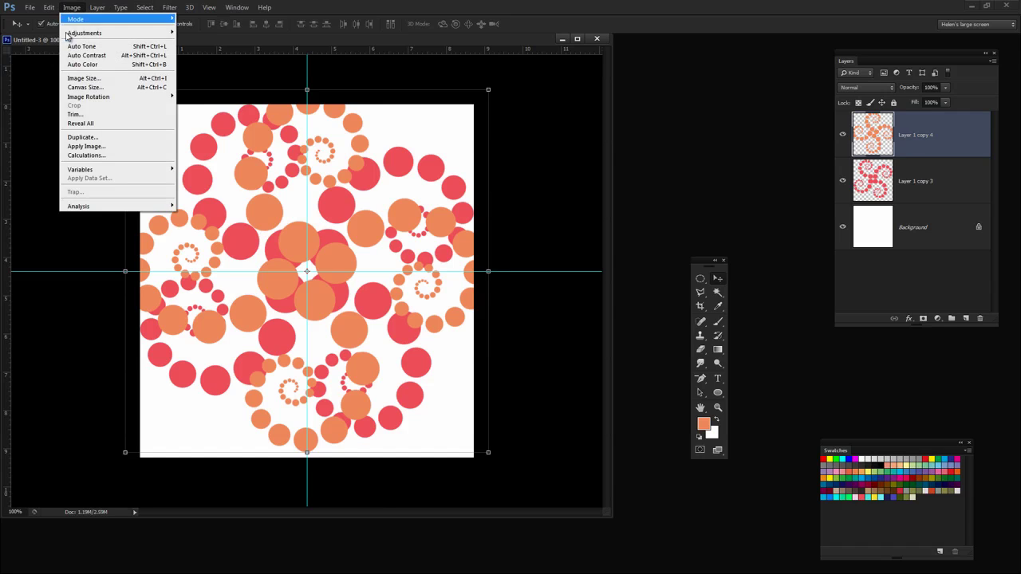
left_click(82, 124)
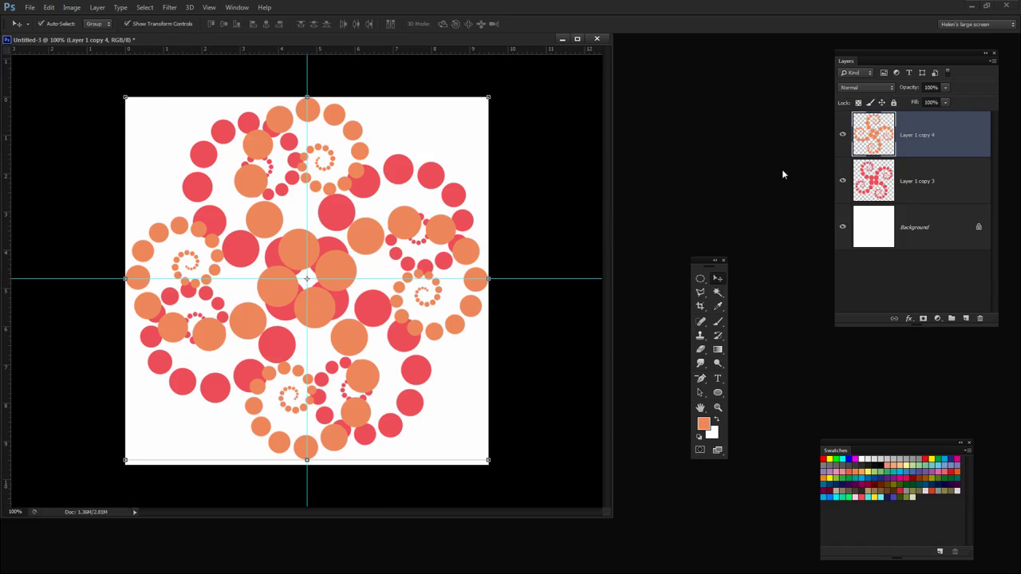
left_click_drag(943, 138, 966, 319)
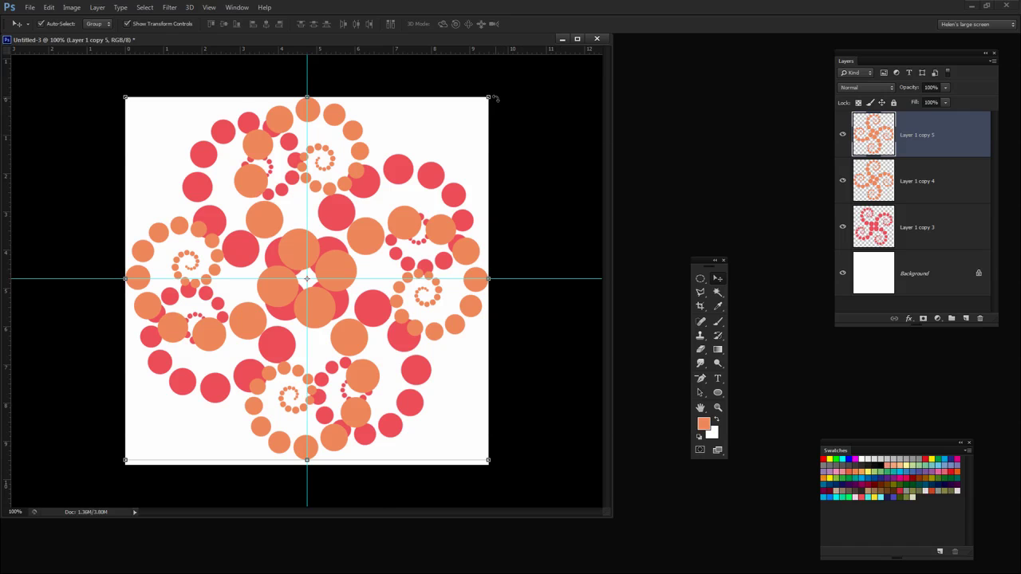
left_click_drag(489, 97, 452, 134)
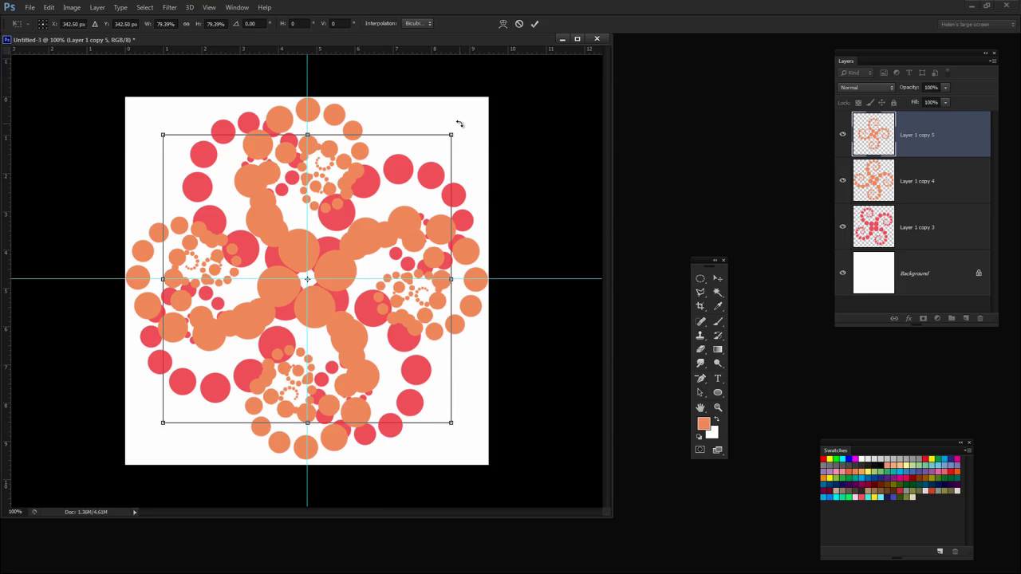
left_click(261, 23)
type("30")
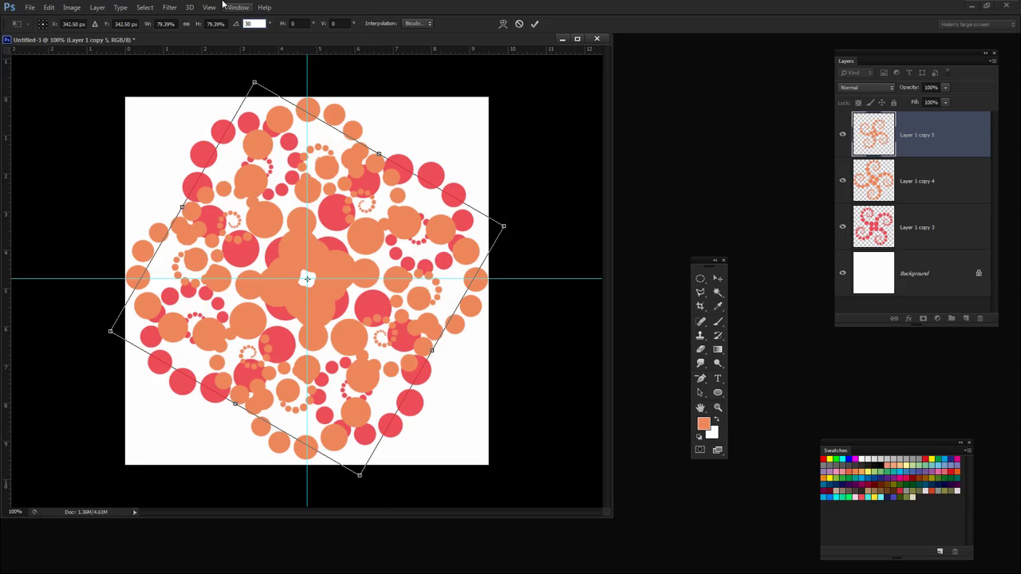
Commit the transform and fill Layer 1 copy 5's locked dots with brighter red.
left_click(535, 26)
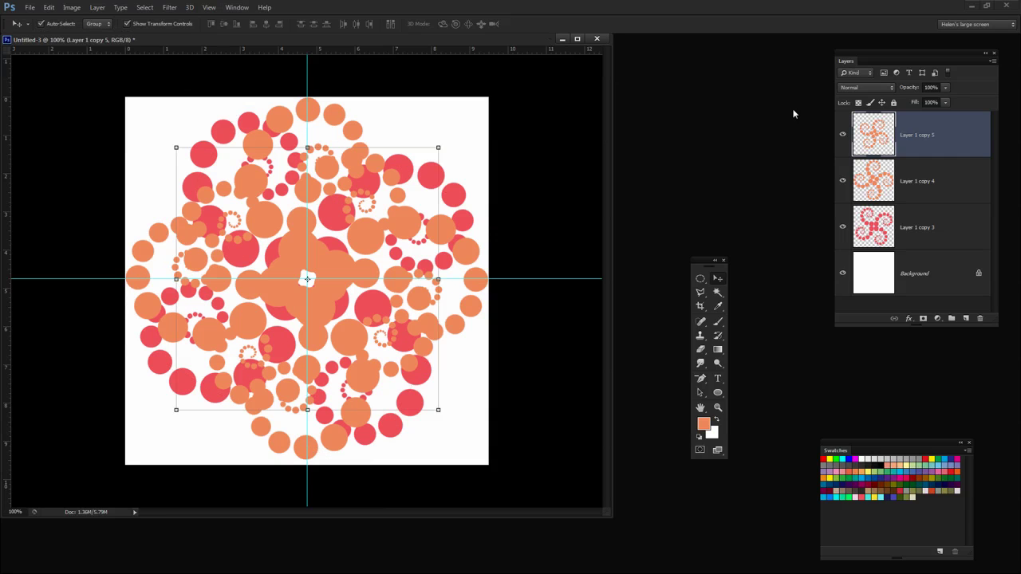
left_click(858, 103)
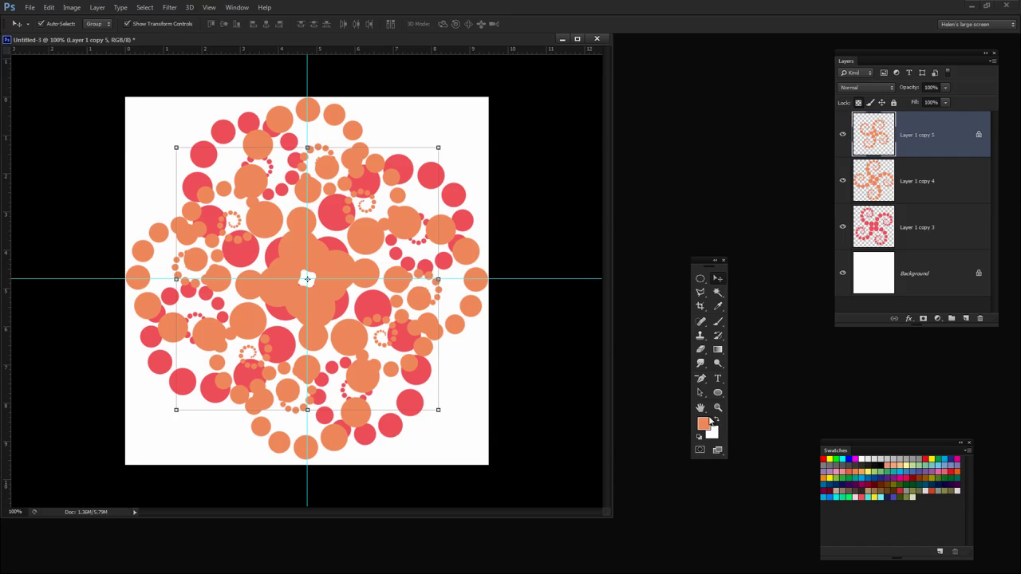
left_click(707, 429)
left_click_drag(549, 353, 532, 390)
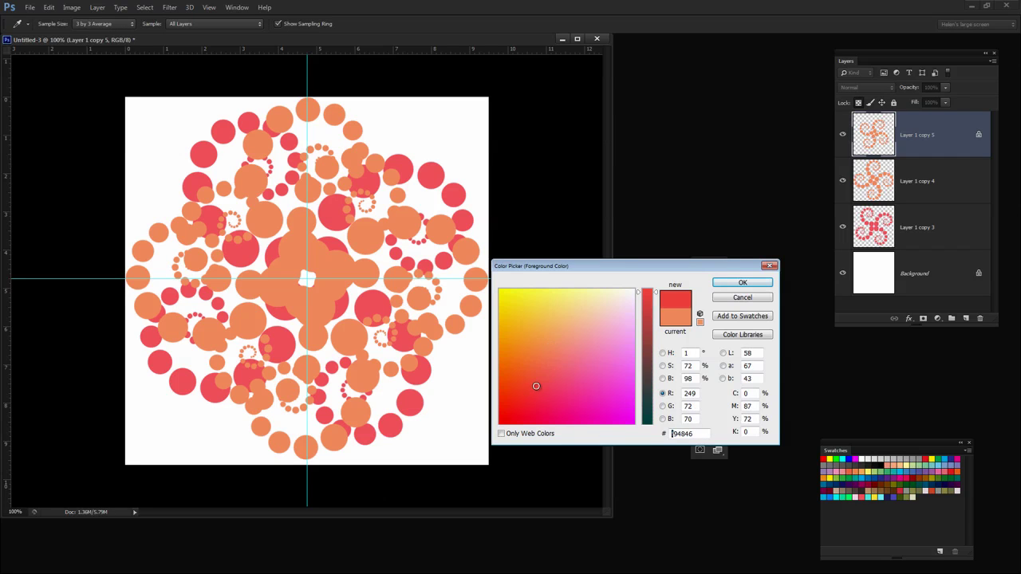
left_click(741, 284)
key("v")
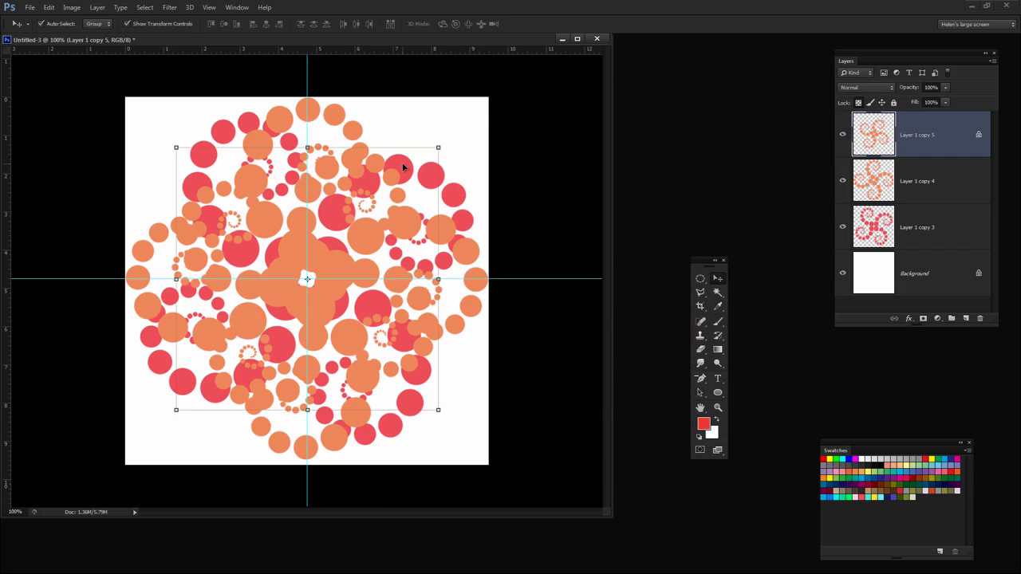
key("alt+BackSpace")
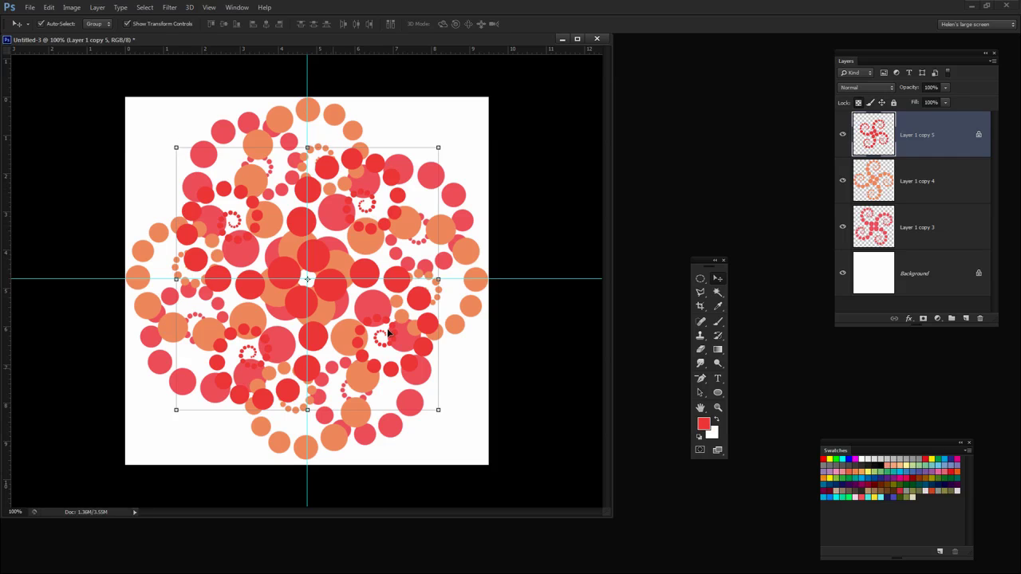
Fill the Background layer black using the default colours.
left_click(868, 276)
left_click(701, 437)
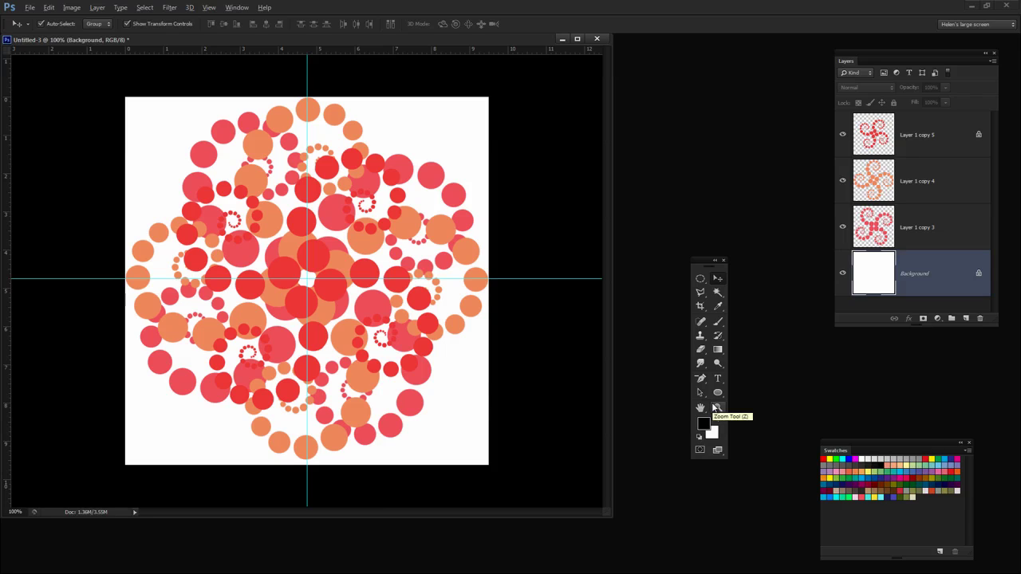
key("alt+BackSpace")
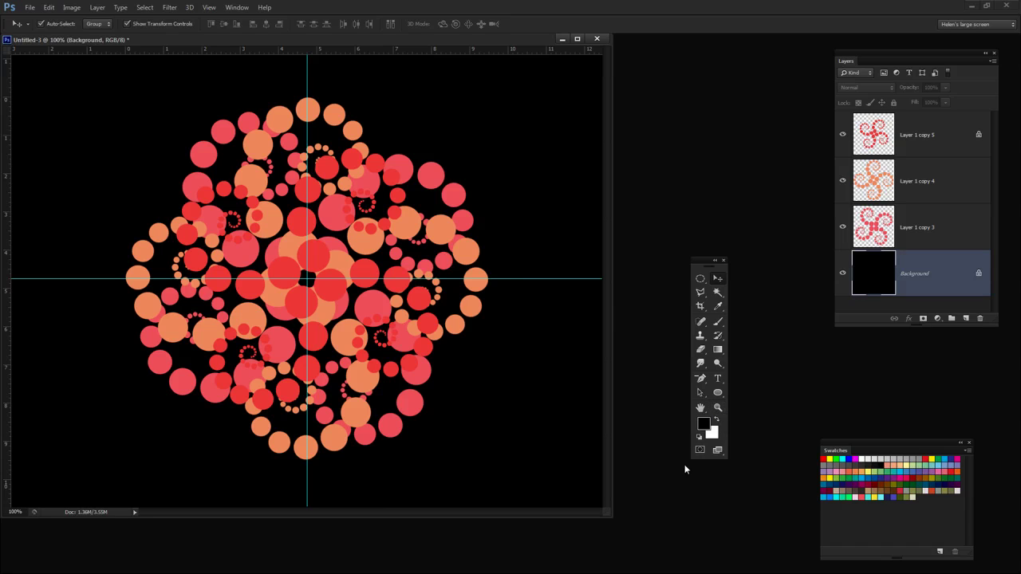
Shrink and recentre the document window, hide the centre guides, and move the tools panel.
left_click_drag(608, 516, 528, 466)
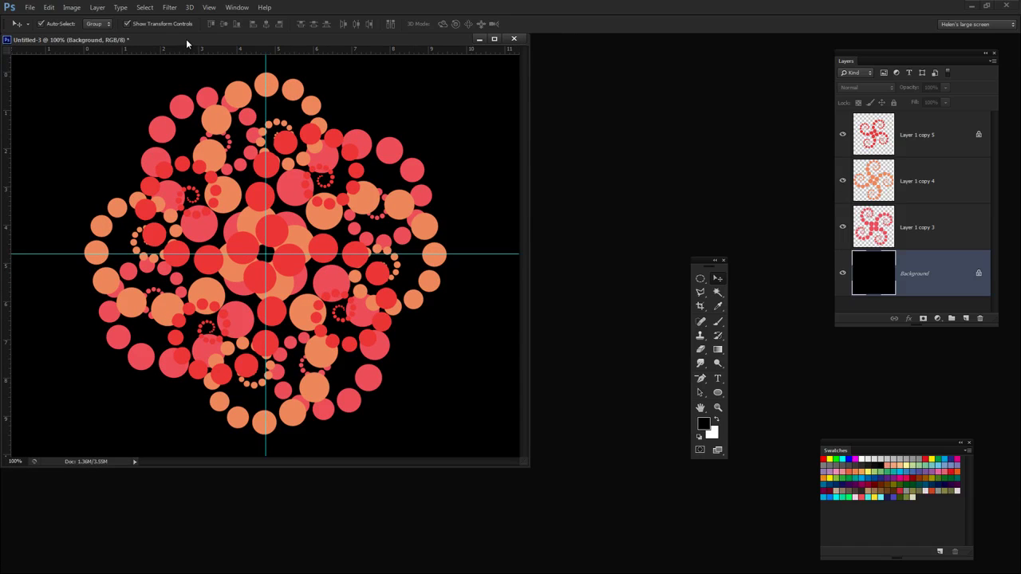
left_click_drag(187, 44, 473, 85)
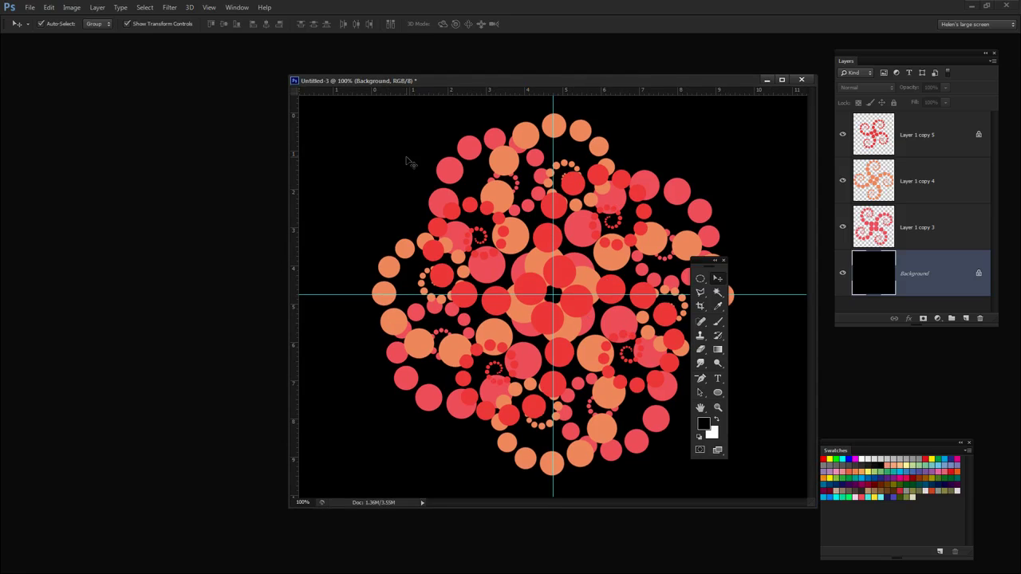
key("ctrl+semicolon")
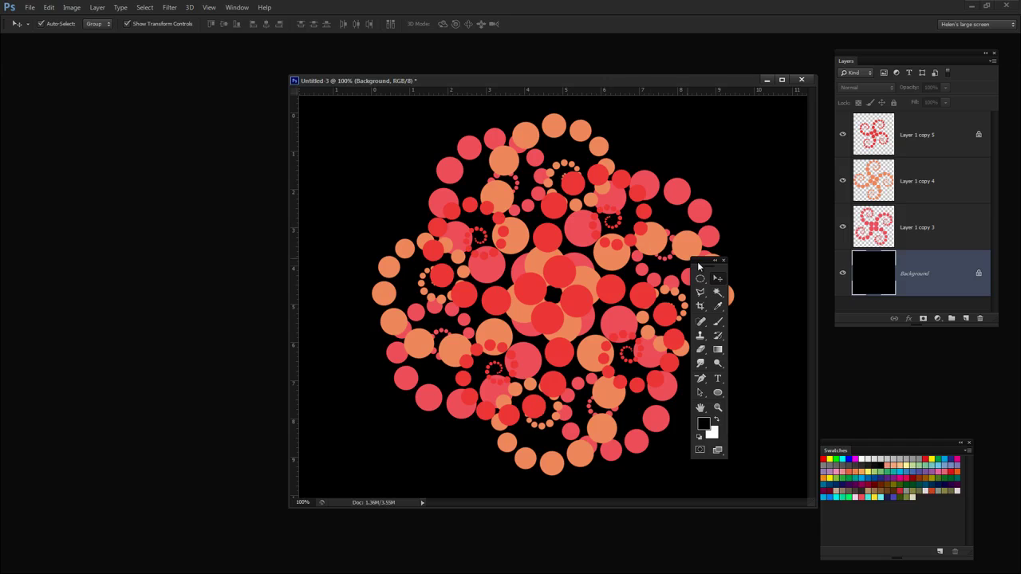
left_click_drag(697, 262, 897, 305)
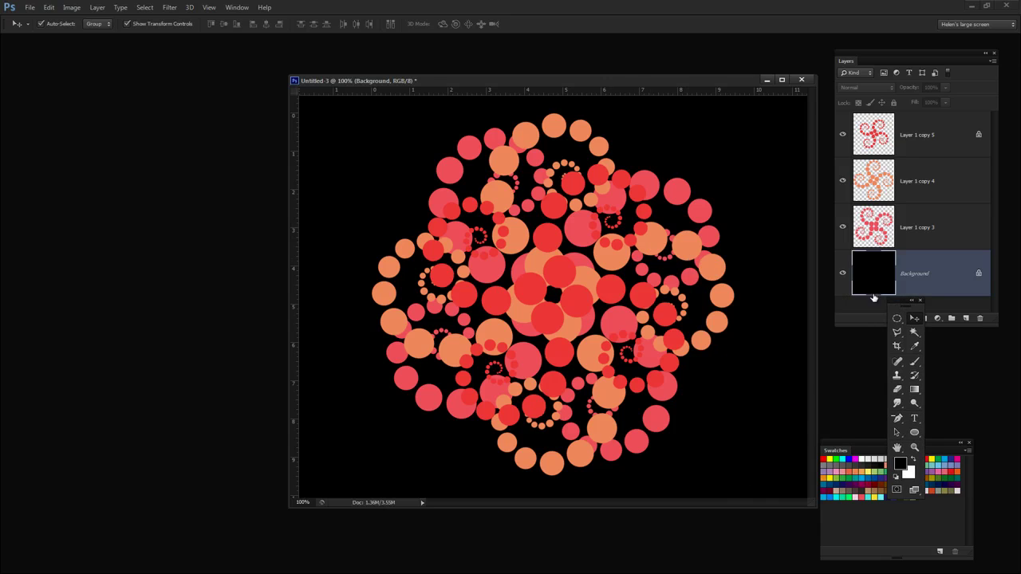
Create a 600×600 px white document, fill it black, and add an empty Layer 1.
left_click(30, 9)
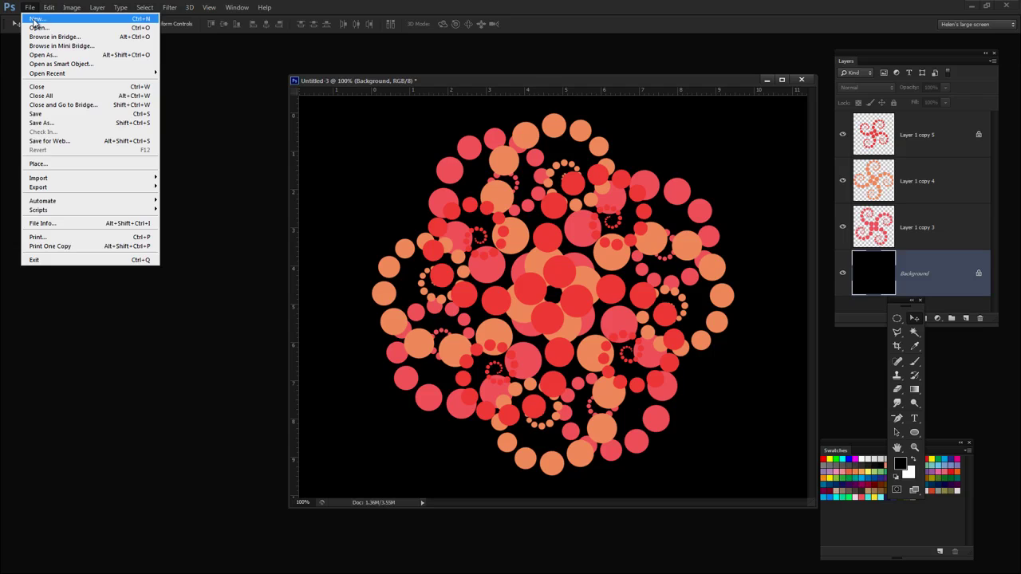
left_click(34, 21)
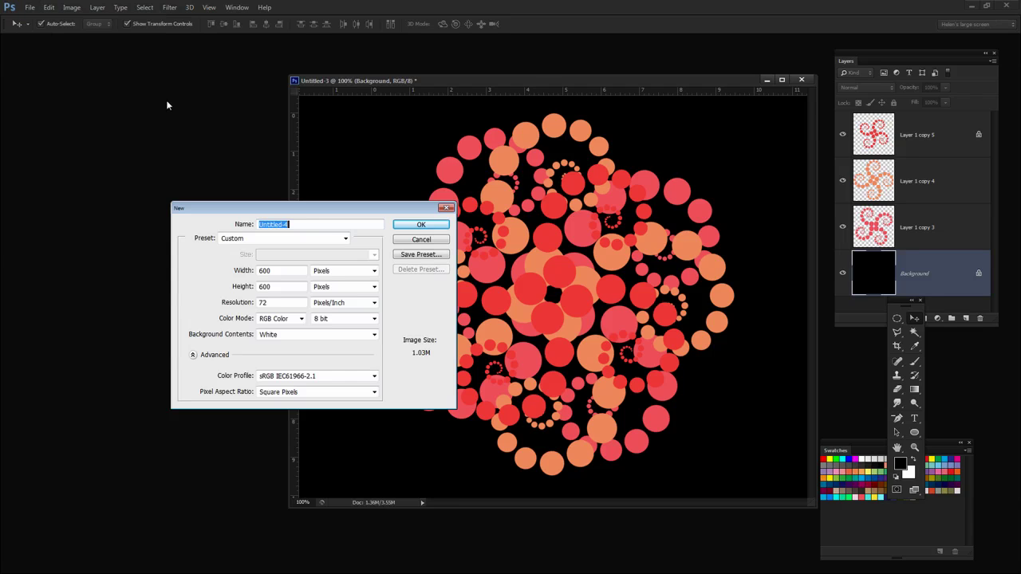
left_click(318, 335)
left_click(269, 342)
left_click(289, 335)
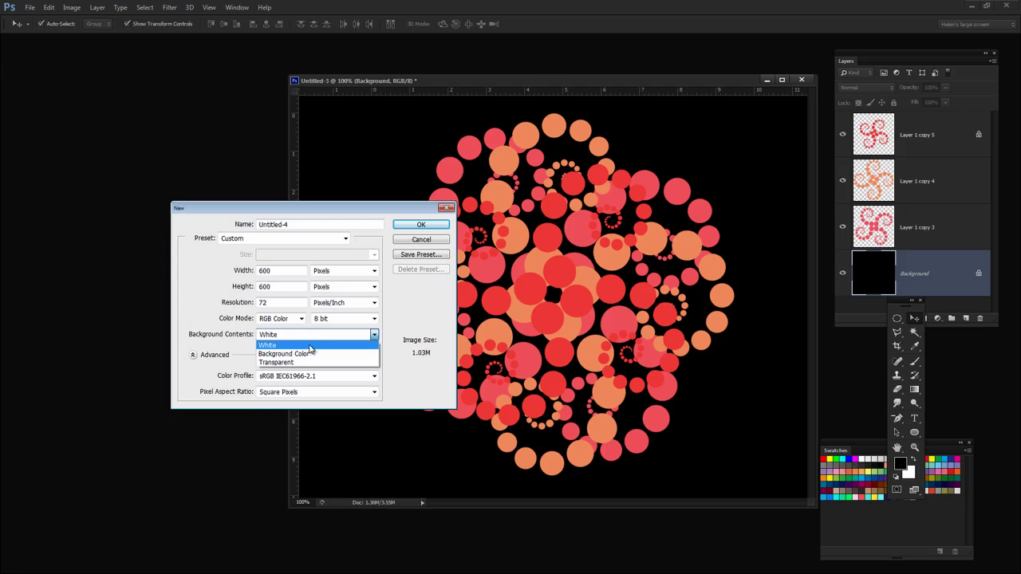
left_click(415, 226)
left_click(408, 228)
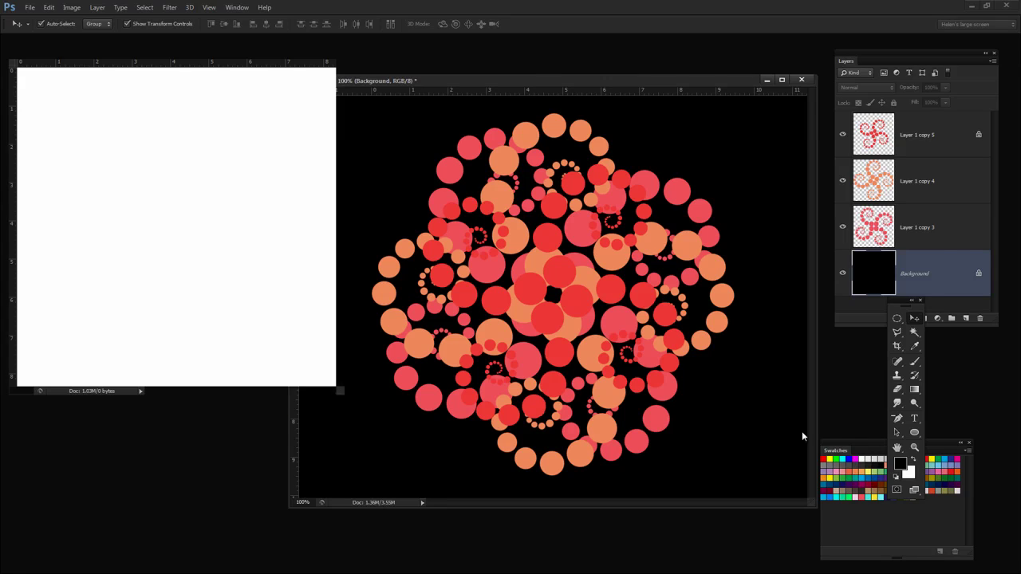
key("alt+BackSpace")
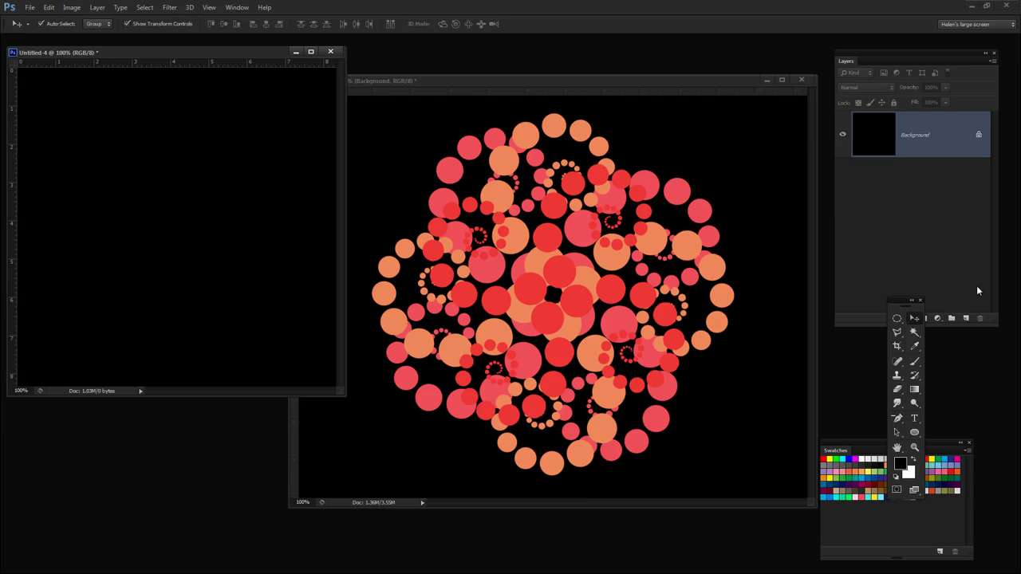
left_click(966, 318)
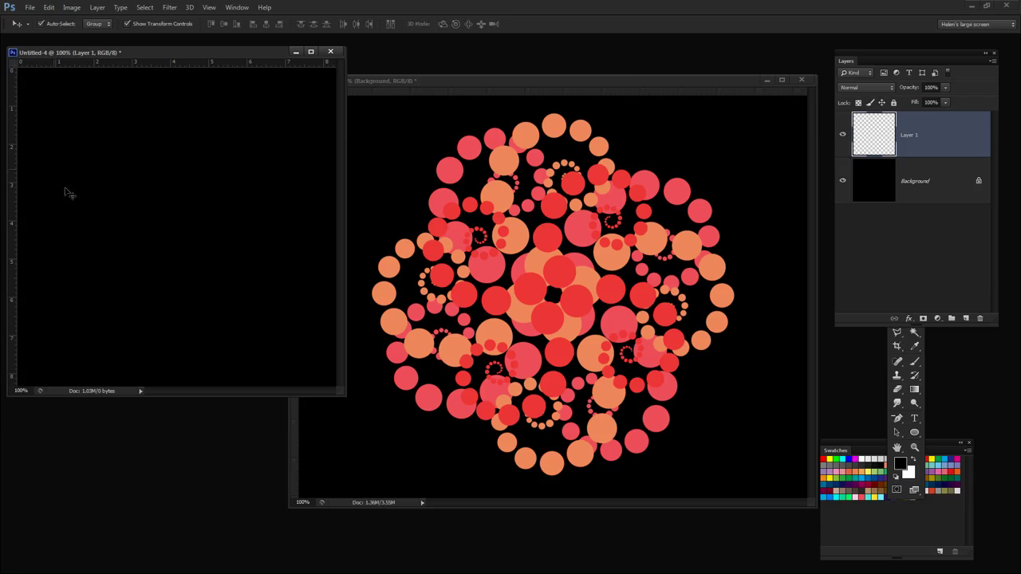
Select the Brush tool with the saved 314 px spiral-dot brush preset.
left_click(914, 362)
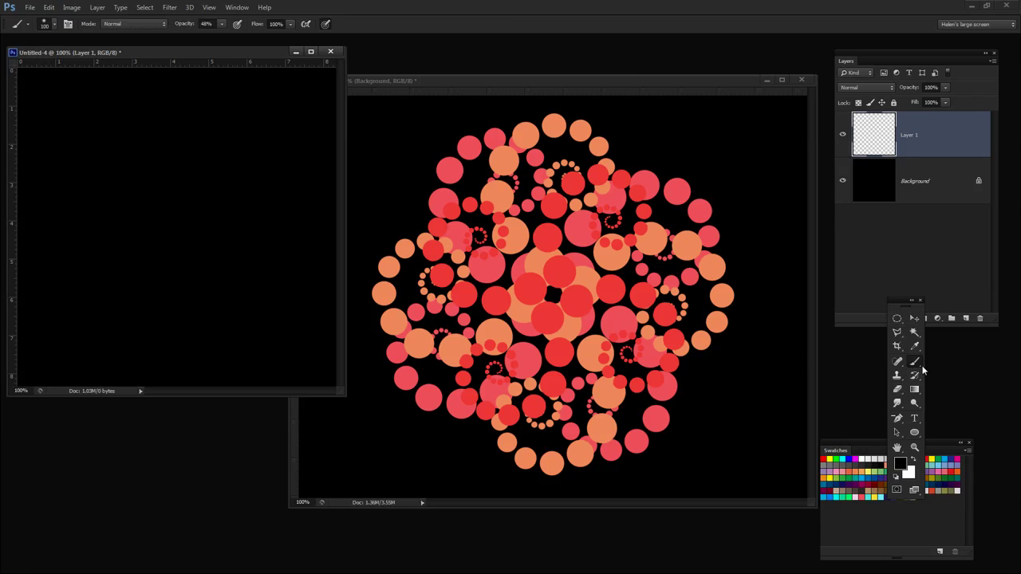
left_click(55, 25)
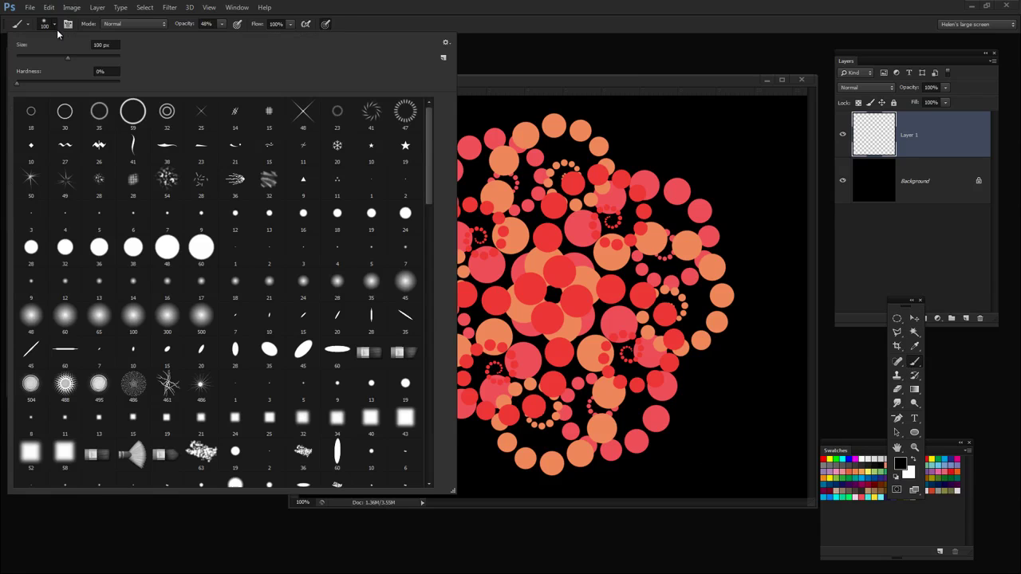
left_click_drag(428, 187, 440, 461)
left_click(201, 472)
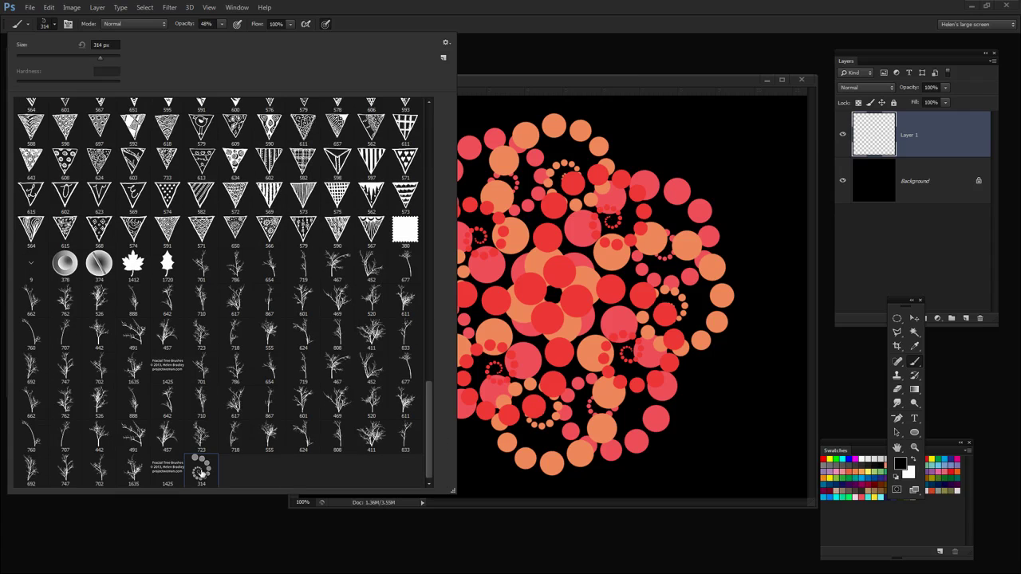
key("Return")
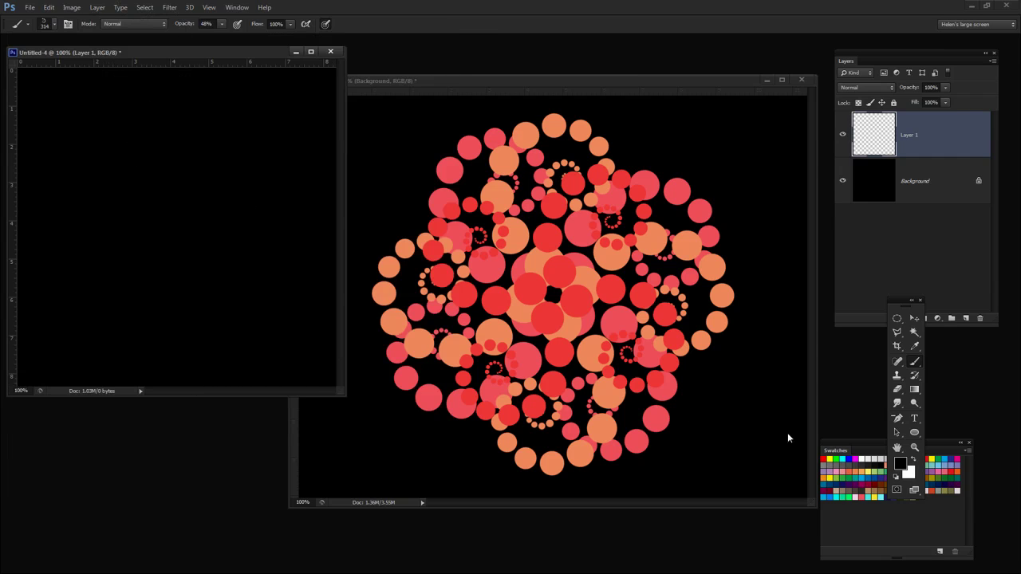
Pick a dark green swatch, stamp two spirals, and set brush opacity to 100%.
left_click(850, 495)
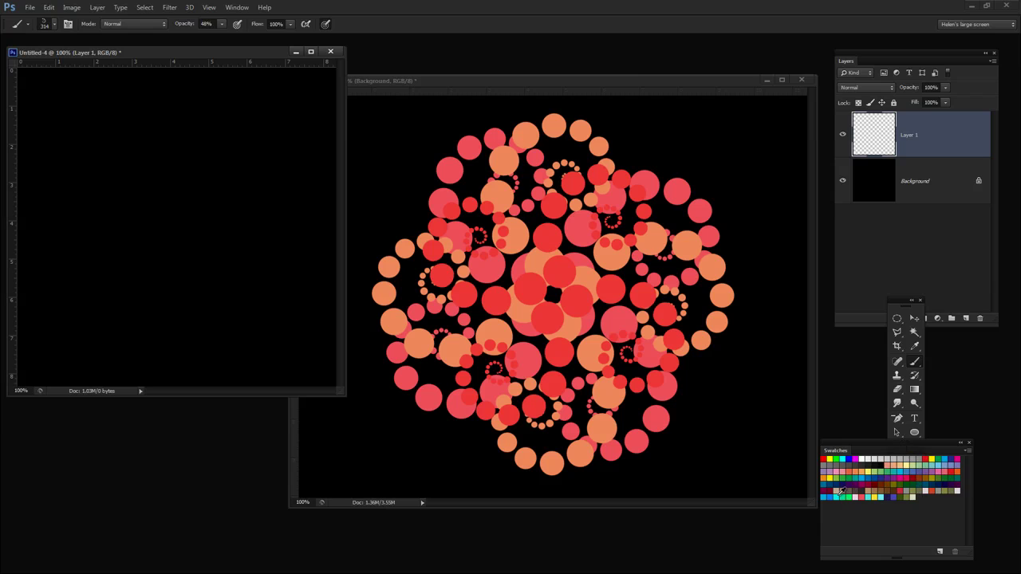
left_click(115, 184)
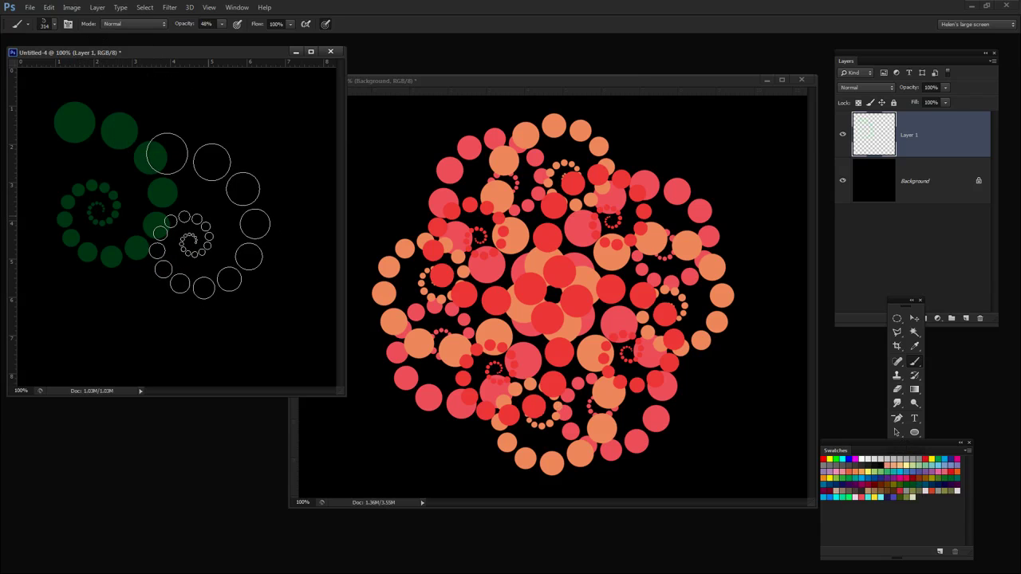
left_click(209, 216)
left_click(222, 24)
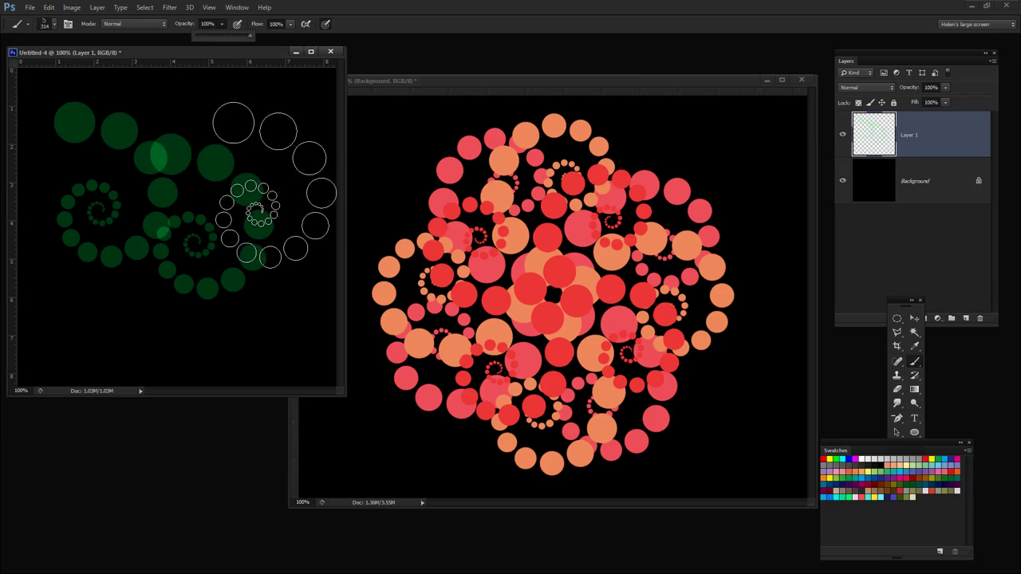
left_click(271, 190)
Stamp green spirals across the left, centre, upper right and right edge of the canvas.
left_click(103, 263)
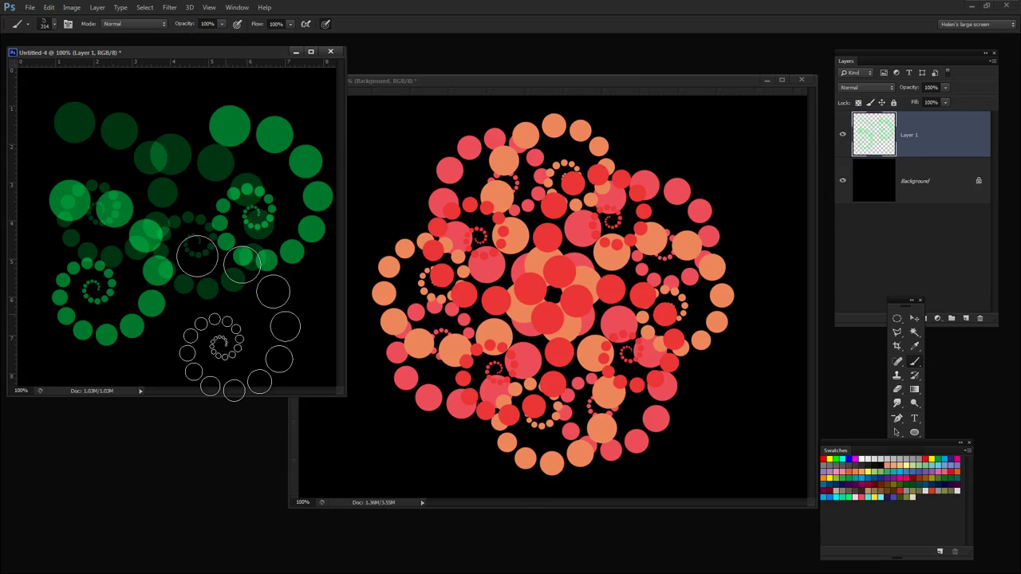
left_click(236, 285)
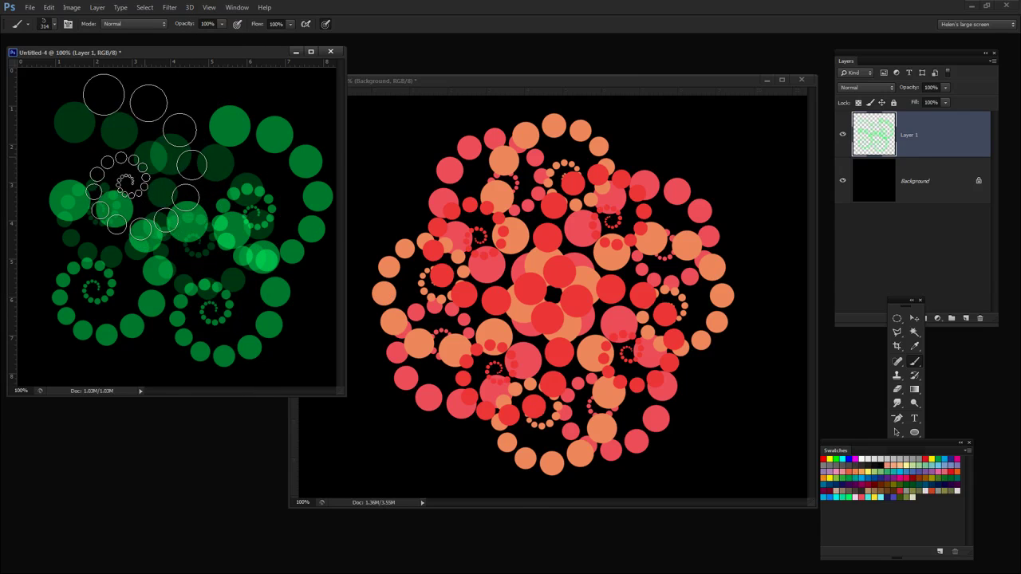
left_click(126, 183)
left_click(252, 206)
left_click(97, 285)
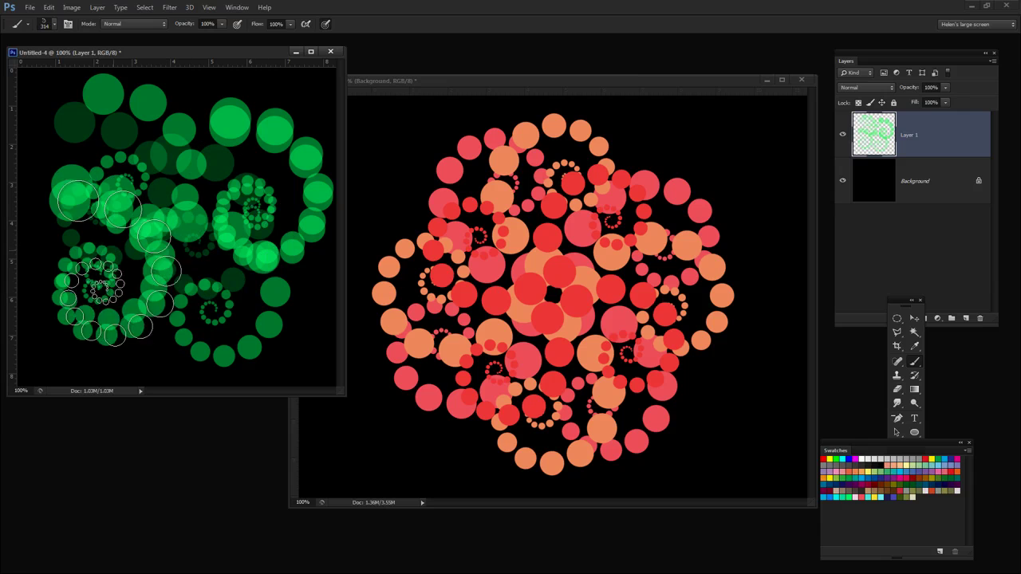
left_click(103, 272)
left_click(195, 249)
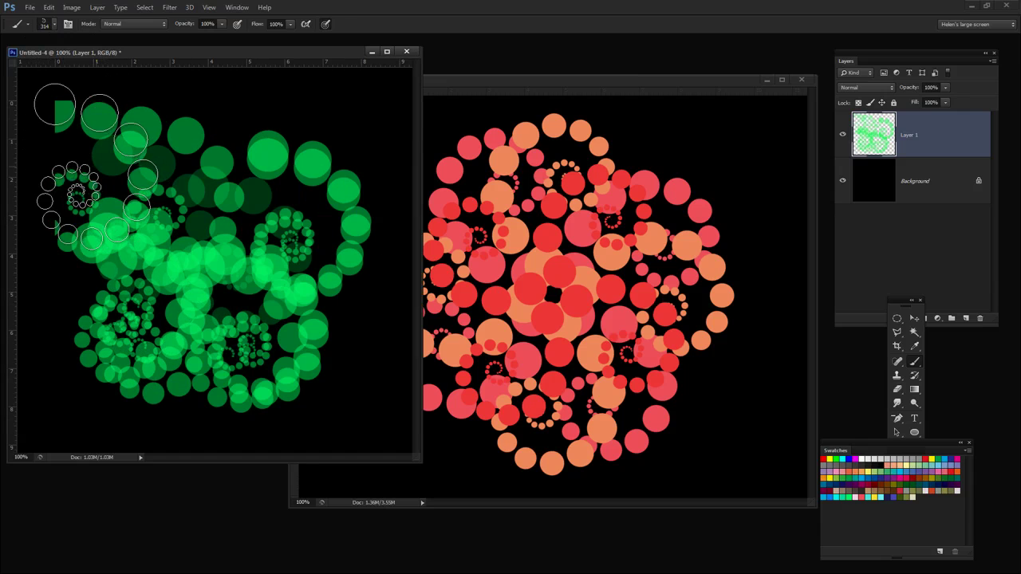
left_click(96, 175)
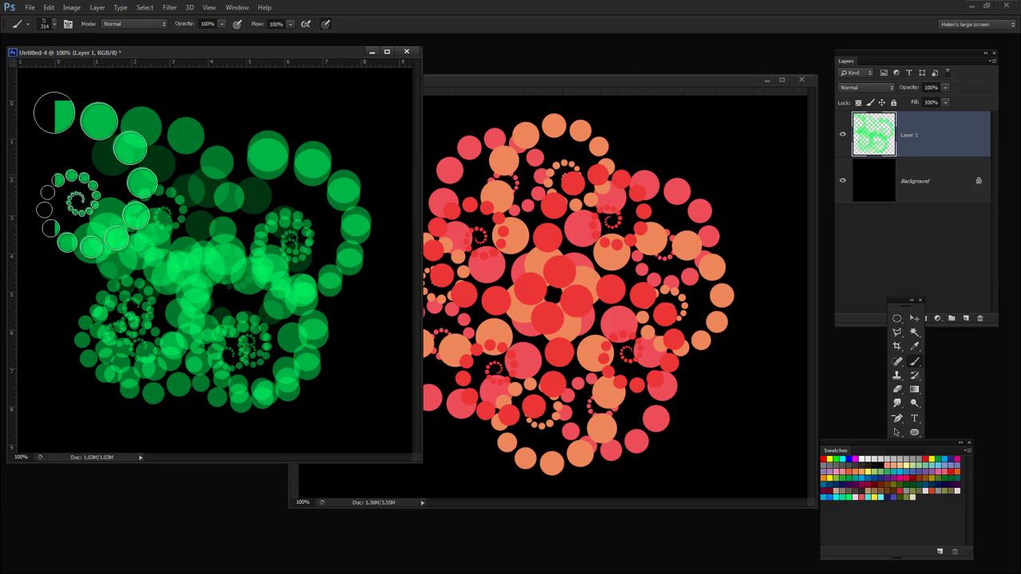
left_click(94, 200)
left_click(99, 343)
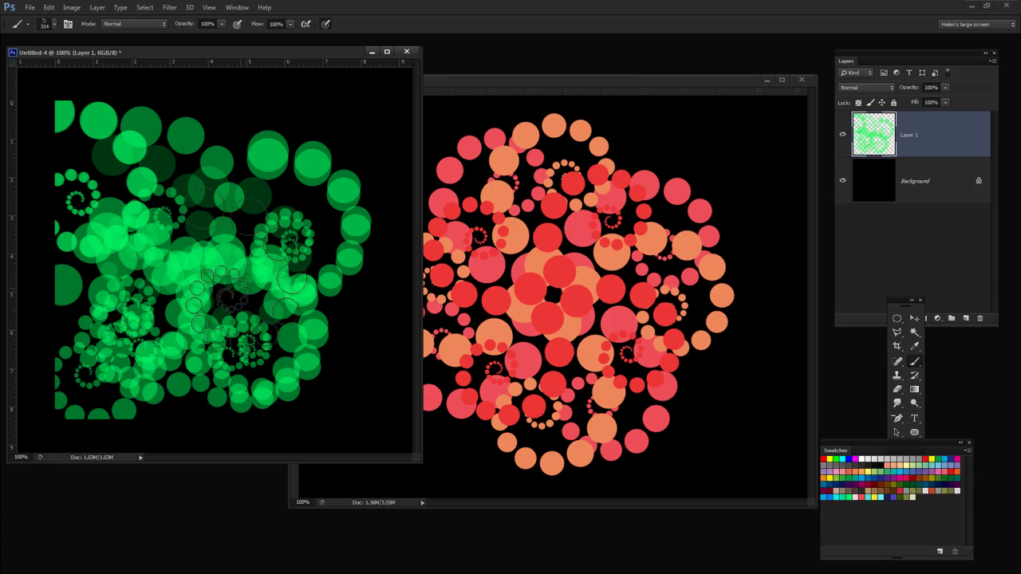
left_click(280, 184)
left_click(343, 327)
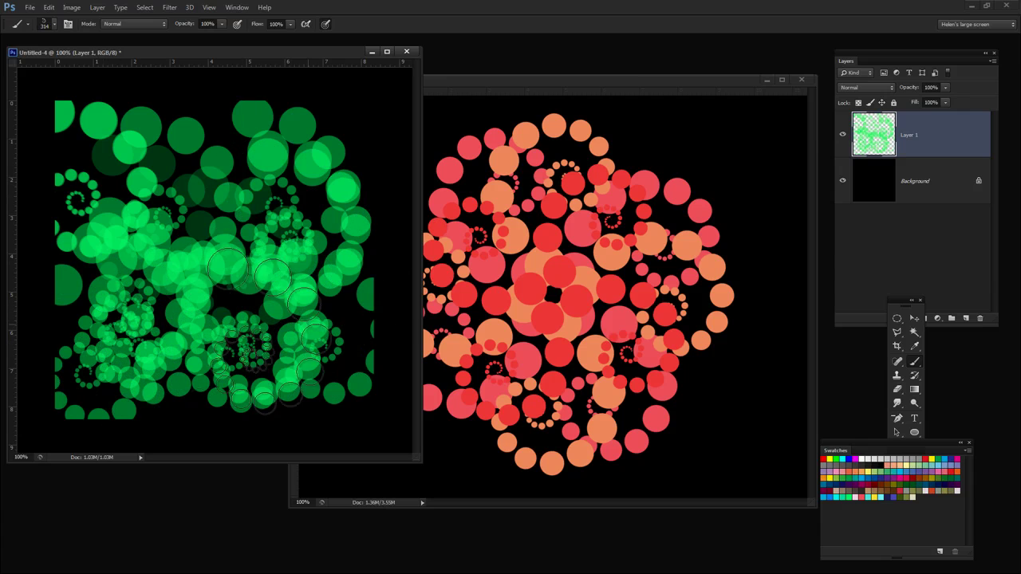
Paint dragged green spiral strokes across the centre, bottom and upper area of the canvas.
left_click_drag(264, 327, 112, 335)
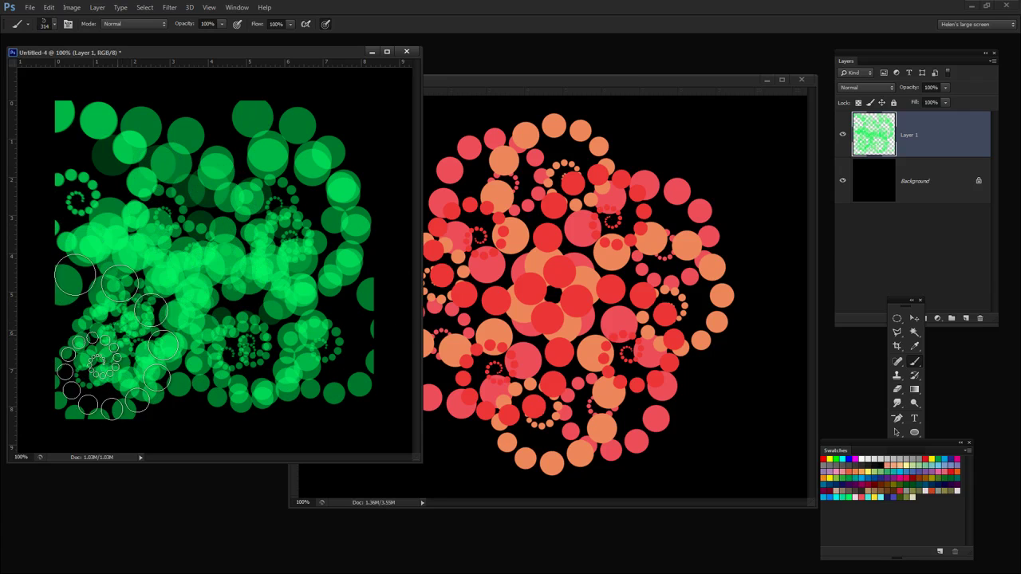
left_click_drag(96, 363, 285, 387)
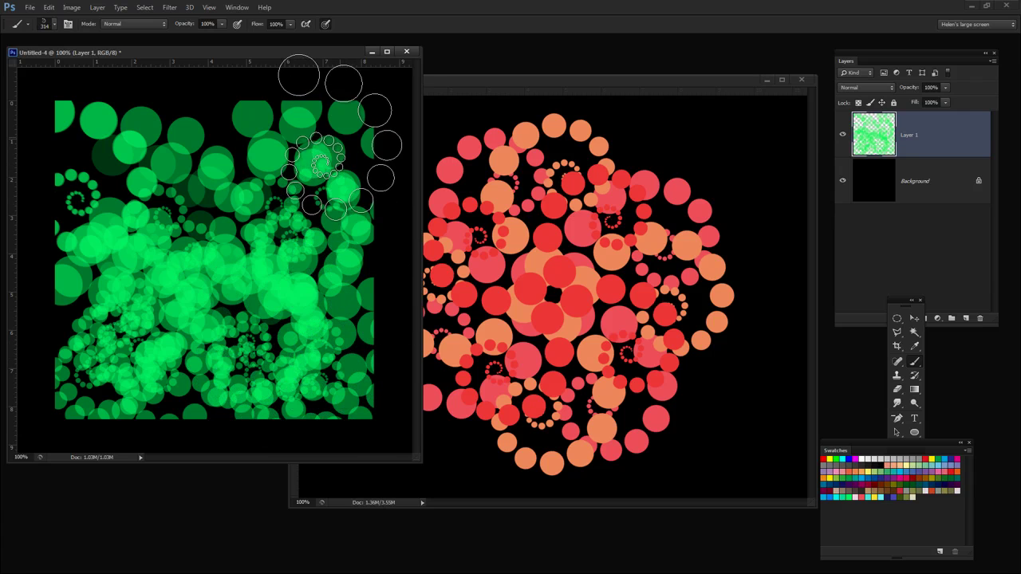
mouse_move(323, 164)
left_mouse_down()
mouse_move(171, 171)
mouse_move(136, 160)
mouse_move(70, 199)
left_mouse_up()
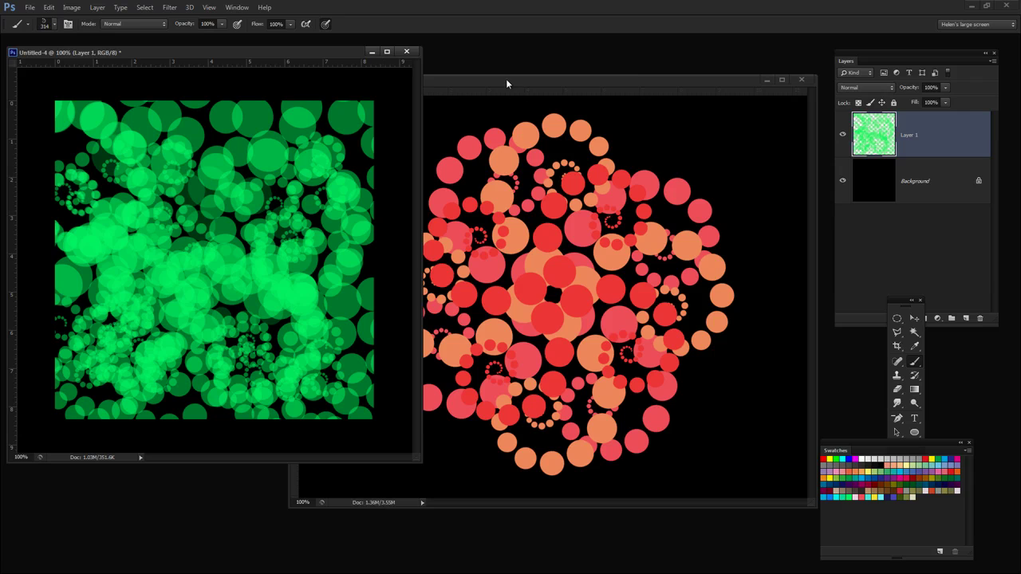
Bring the Untitled-3 red and orange ornament document back to the front.
left_click_drag(506, 83, 487, 83)
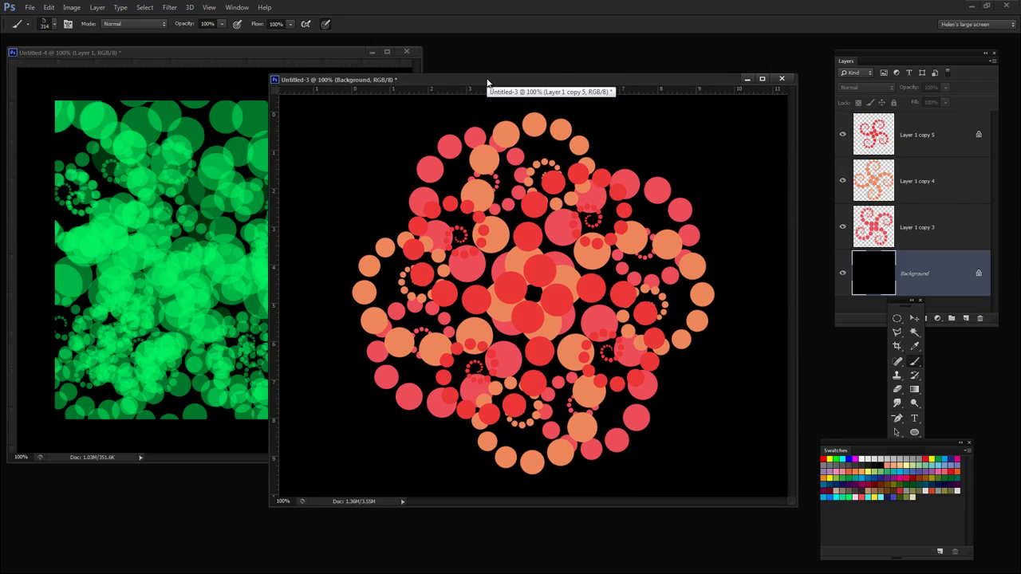